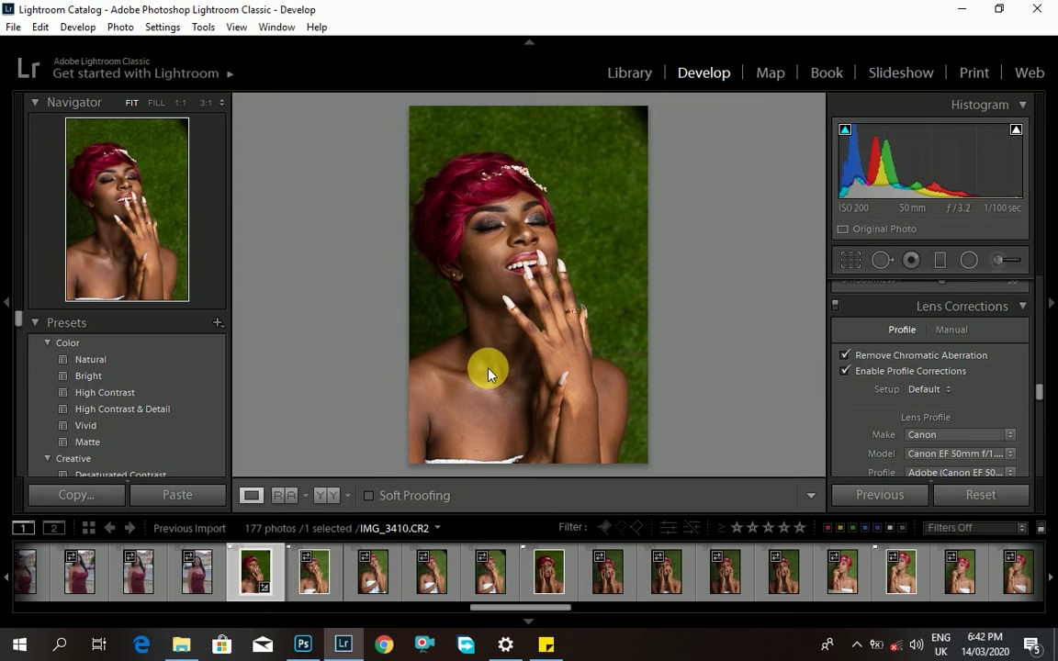
Compare the portrait before and after its edits, and review the Basic, Tone Curve and Split Toning settings.
key(y)
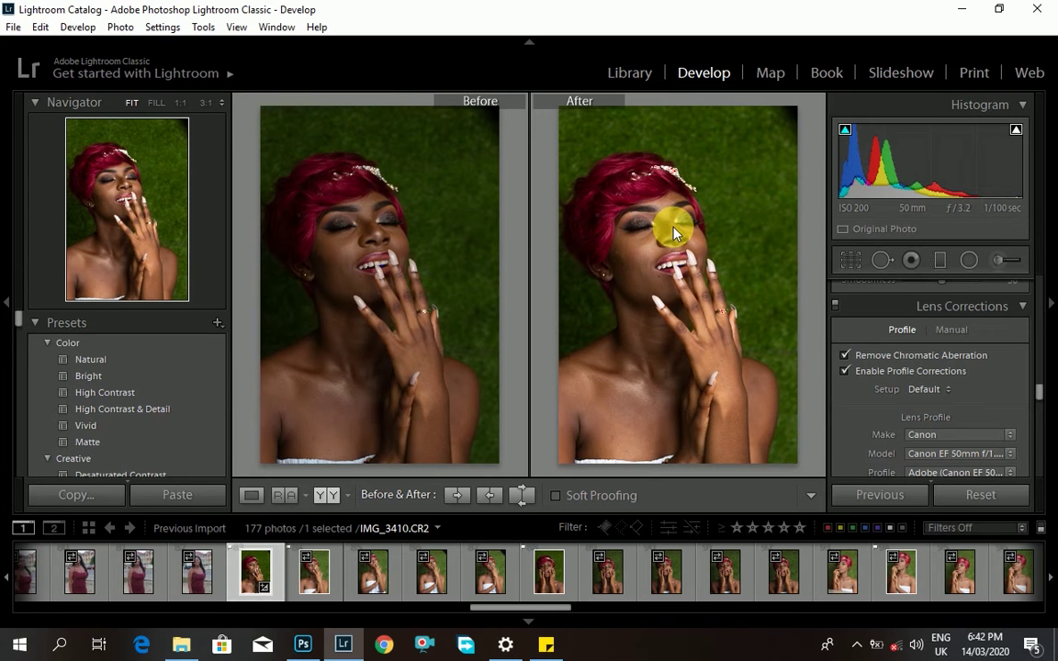
key(y)
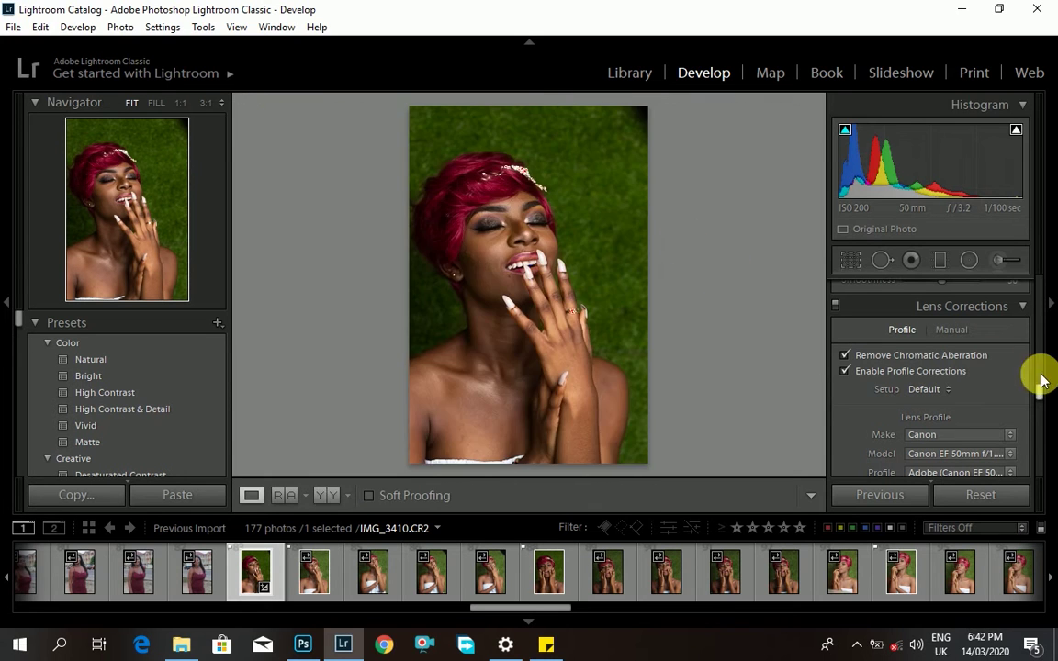
drag(1038, 393, 1039, 285)
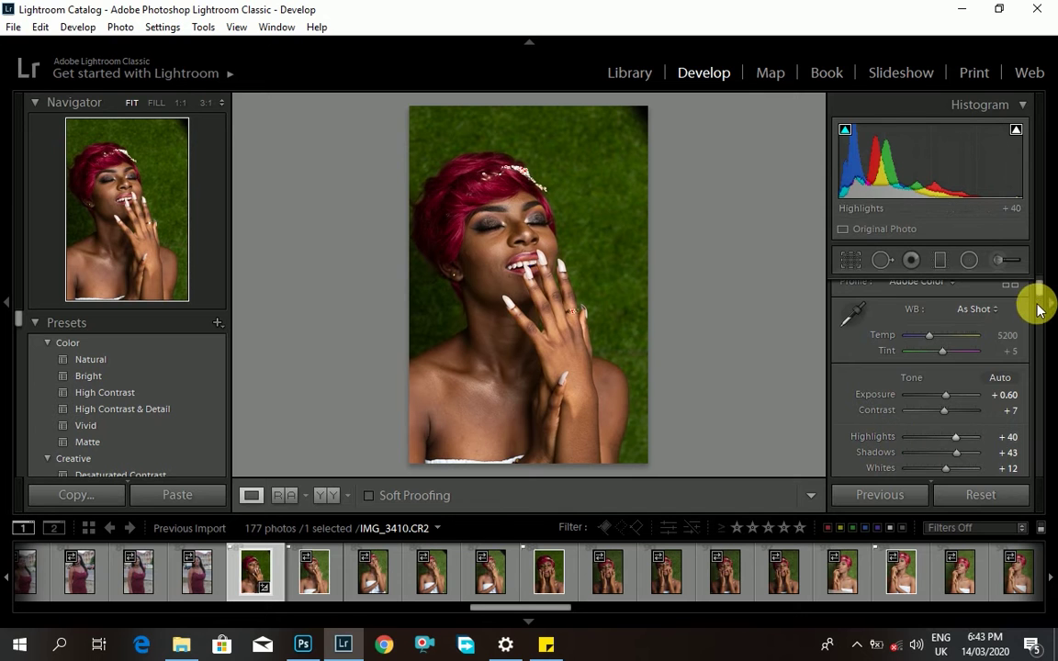
scroll(1038, 293, down, 5)
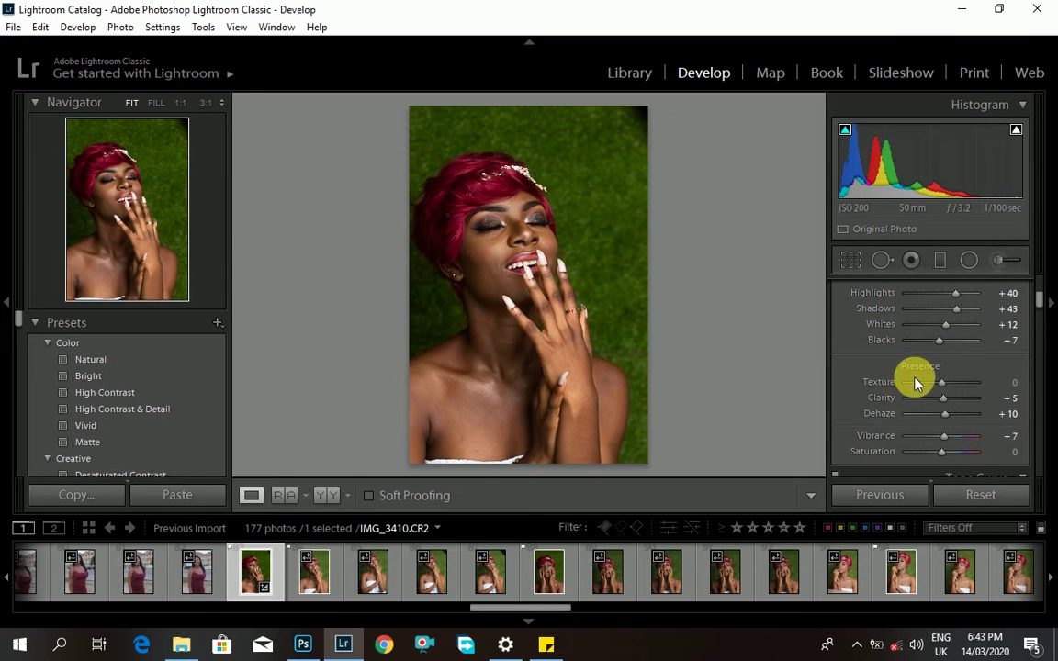
scroll(887, 413, down, 2)
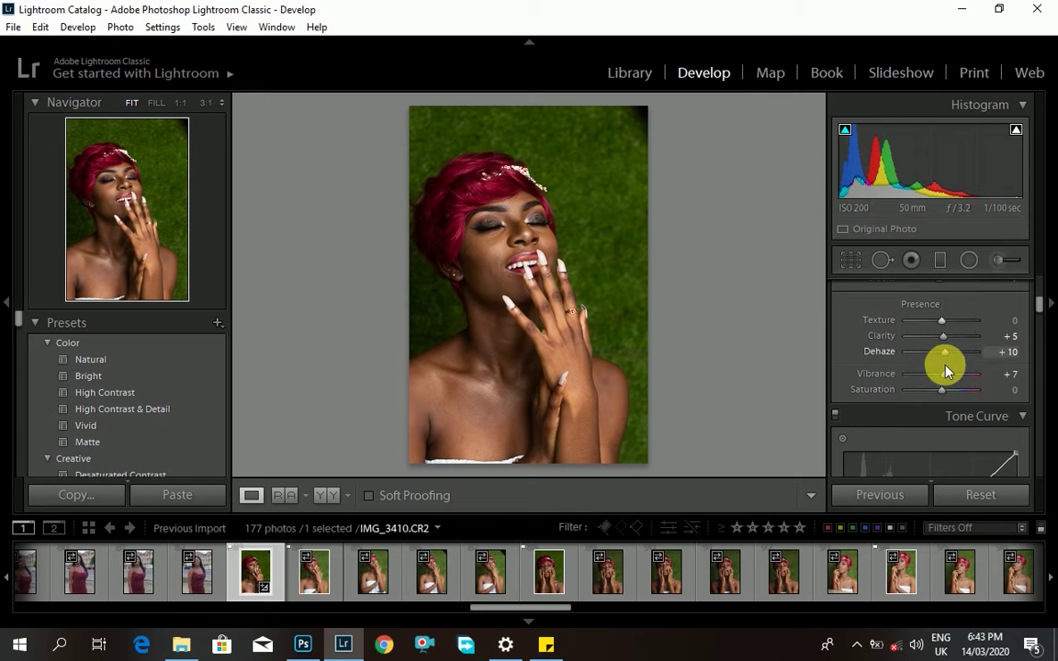
scroll(921, 393, down, 5)
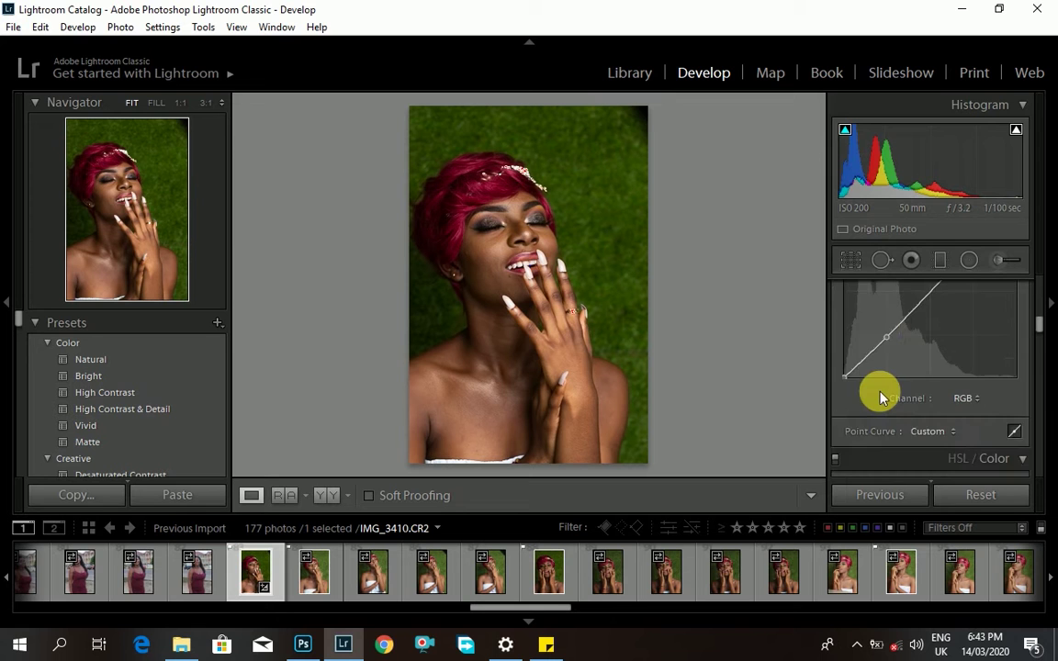
scroll(880, 397, down, 4)
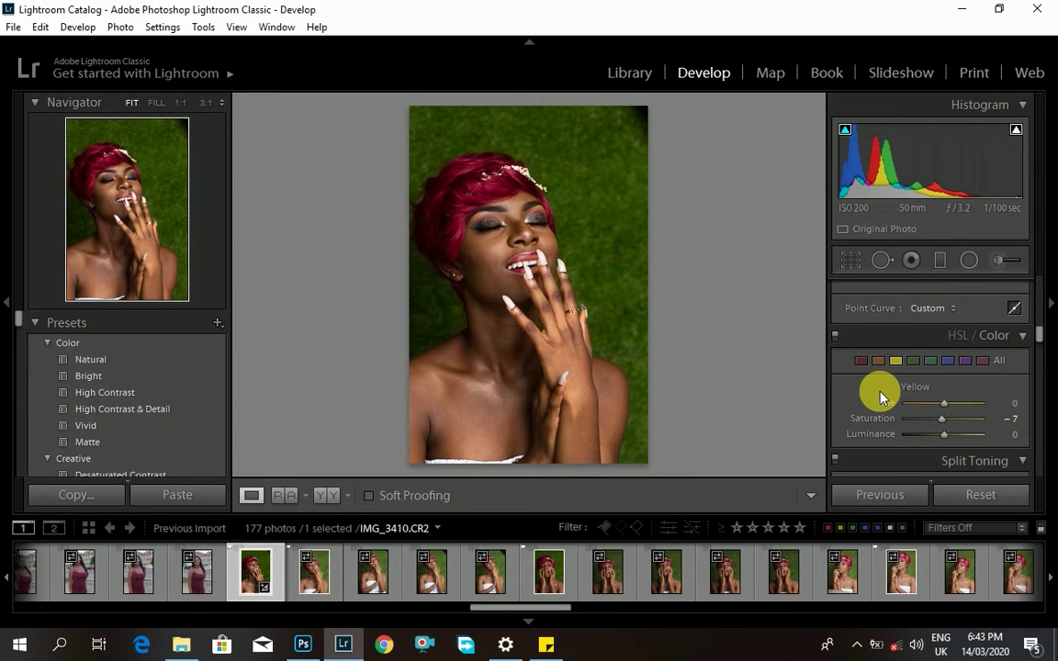
scroll(880, 397, down, 4)
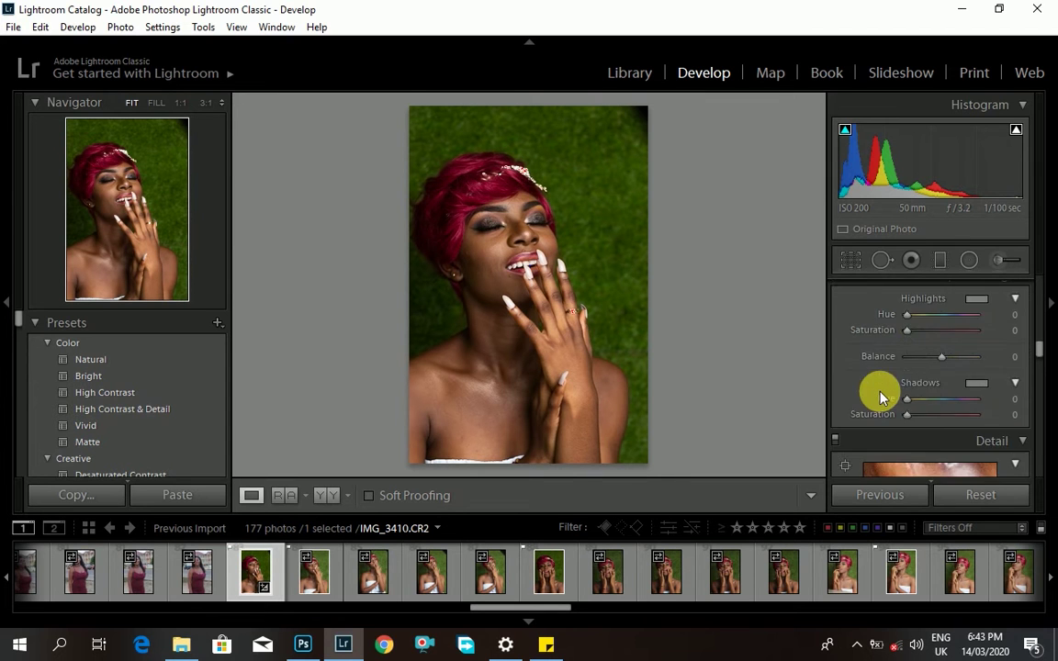
Examine the HSL color adjustments for the red, orange and yellow ranges.
scroll(880, 397, up, 4)
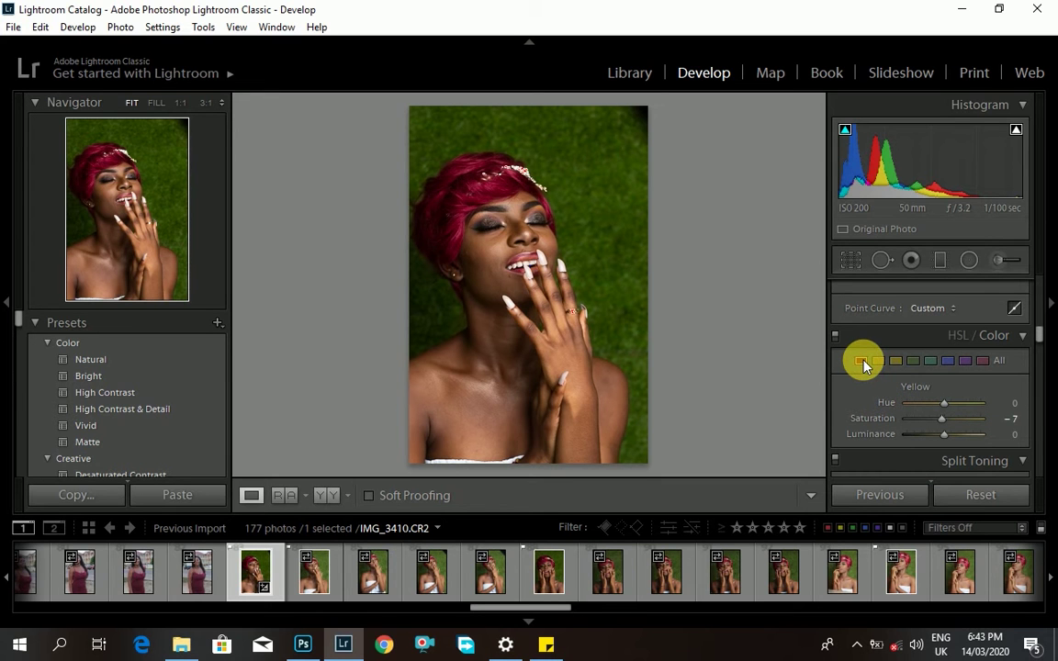
click(864, 361)
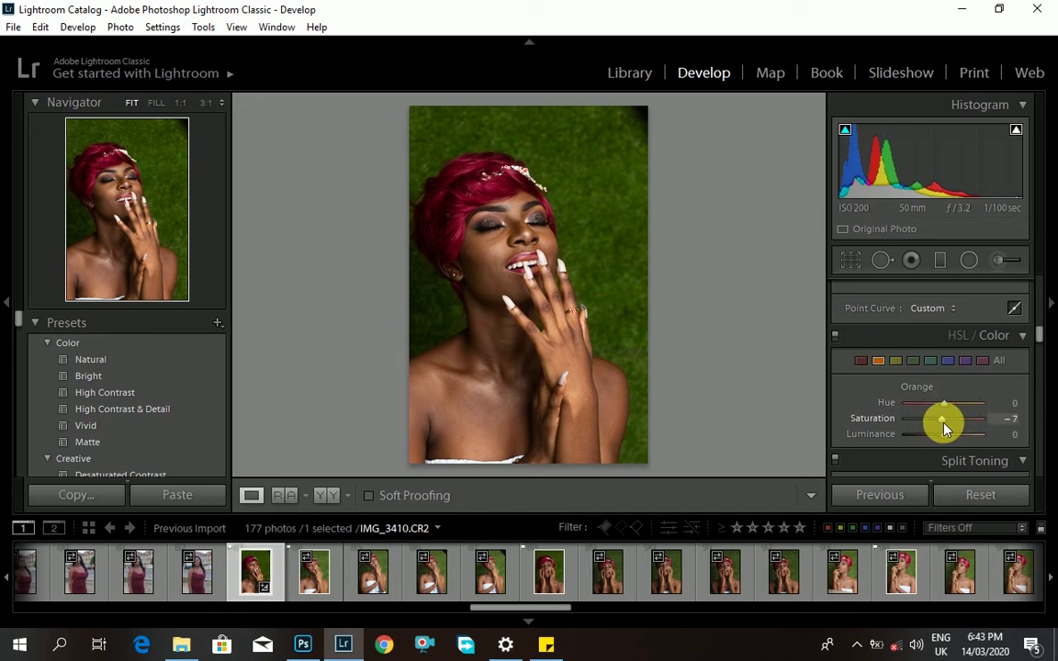
click(895, 360)
Review the portrait's sharpening, noise reduction and lens correction settings.
scroll(898, 430, down, 6)
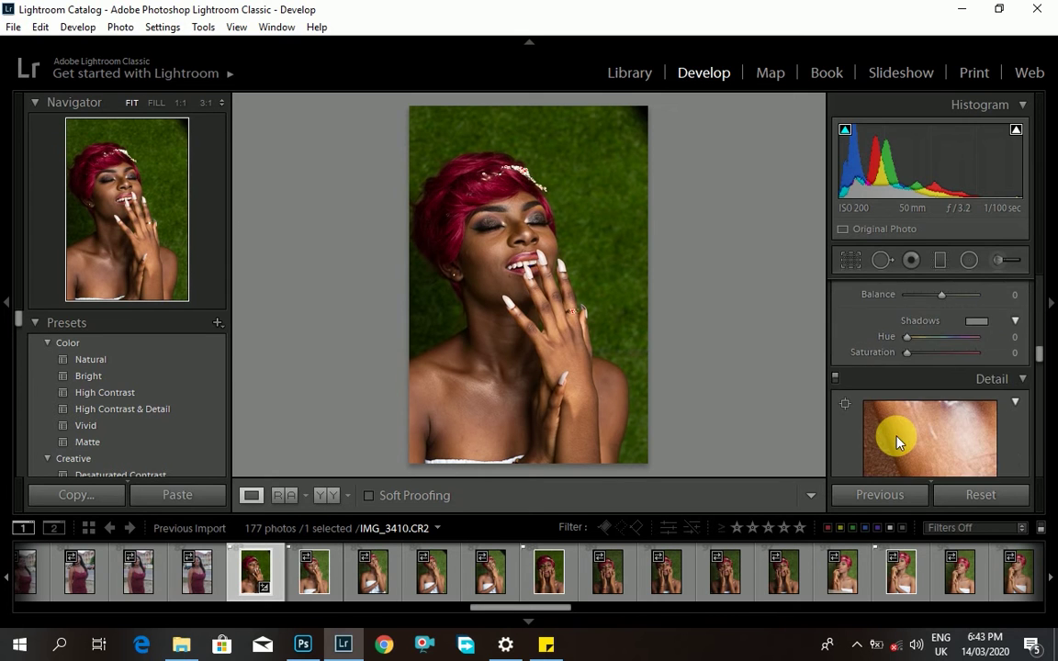
scroll(897, 437, down, 3)
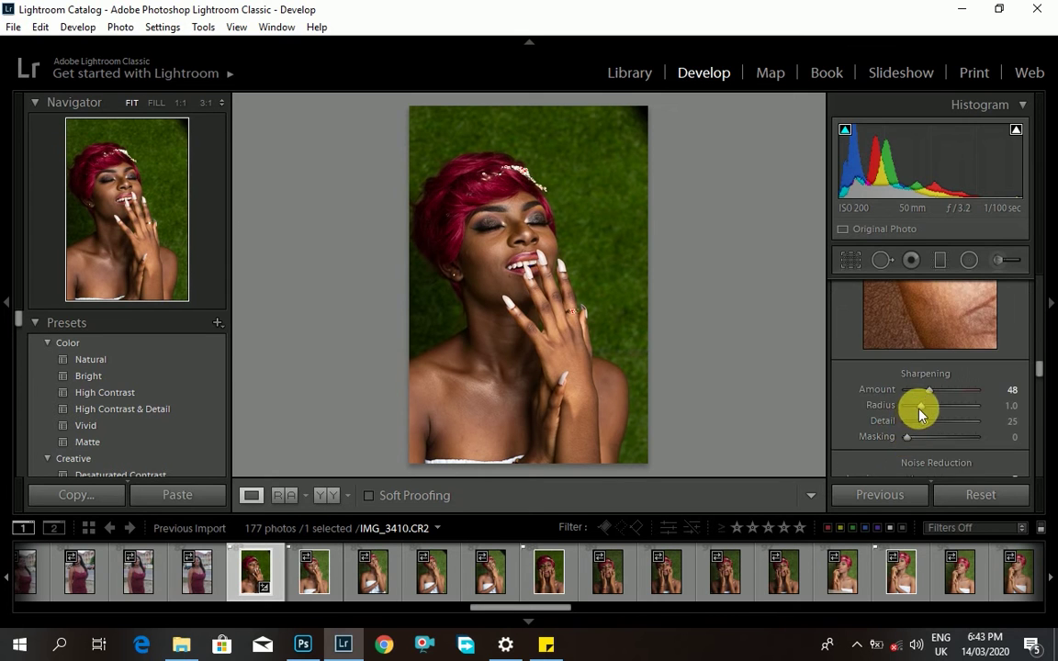
scroll(868, 455, down, 2)
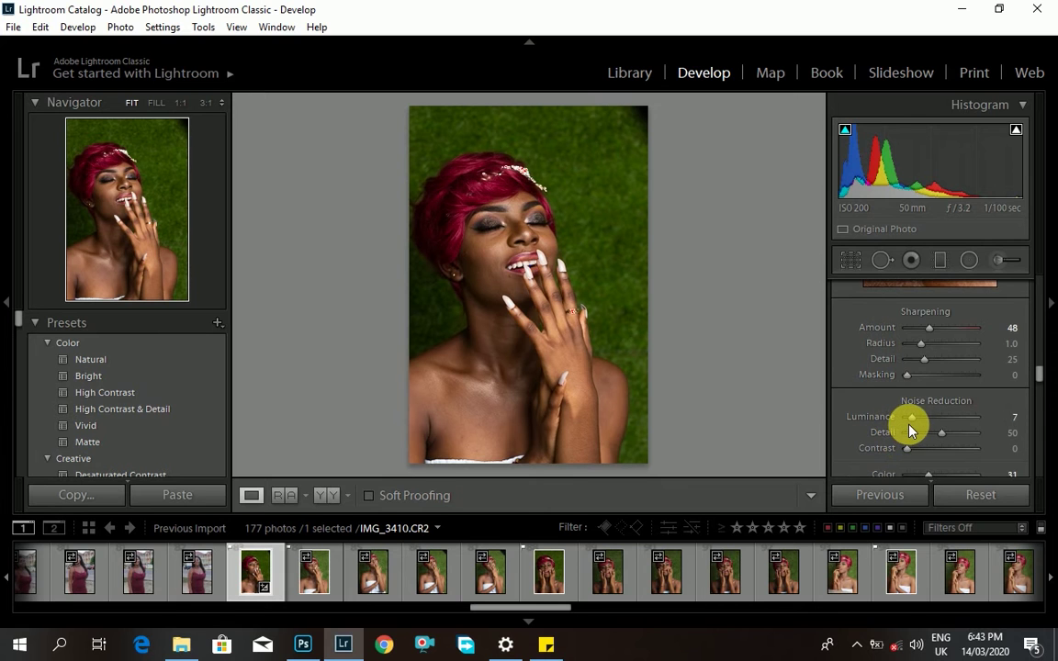
scroll(895, 427, down, 2)
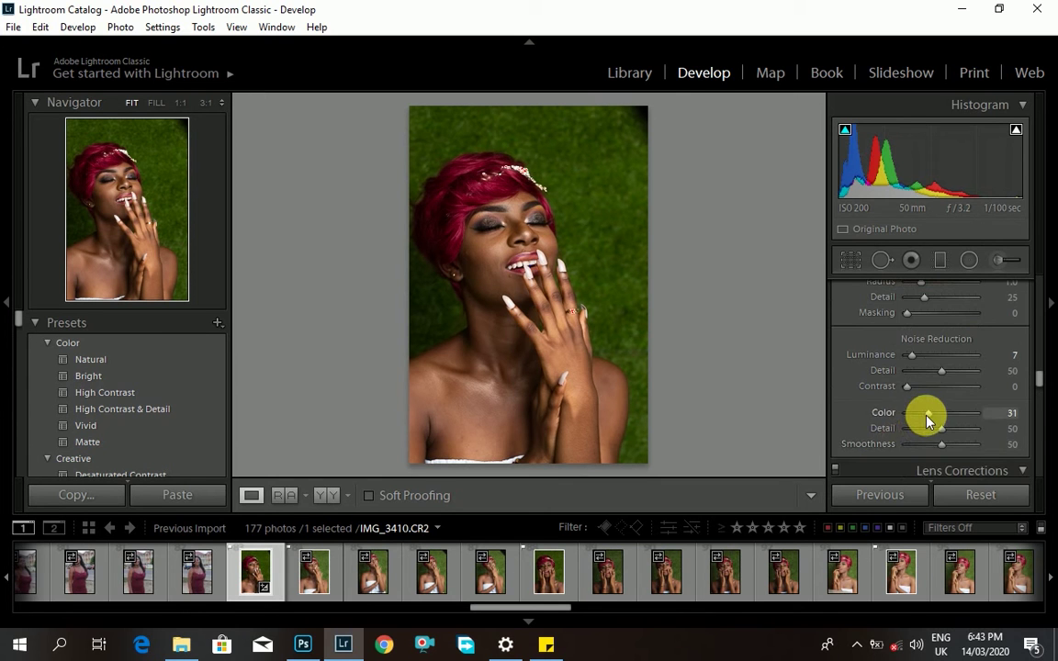
scroll(909, 432, down, 2)
scroll(873, 446, down, 1)
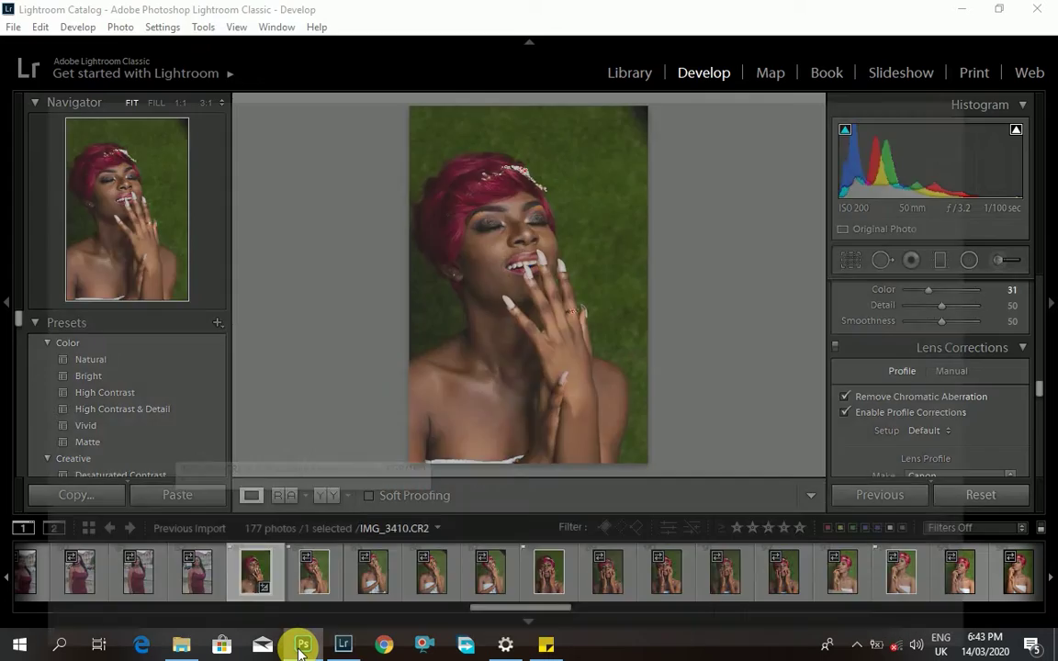
Switch to Photoshop and select the High Frequency copy layer inside the Advance FS_PM group.
click(302, 646)
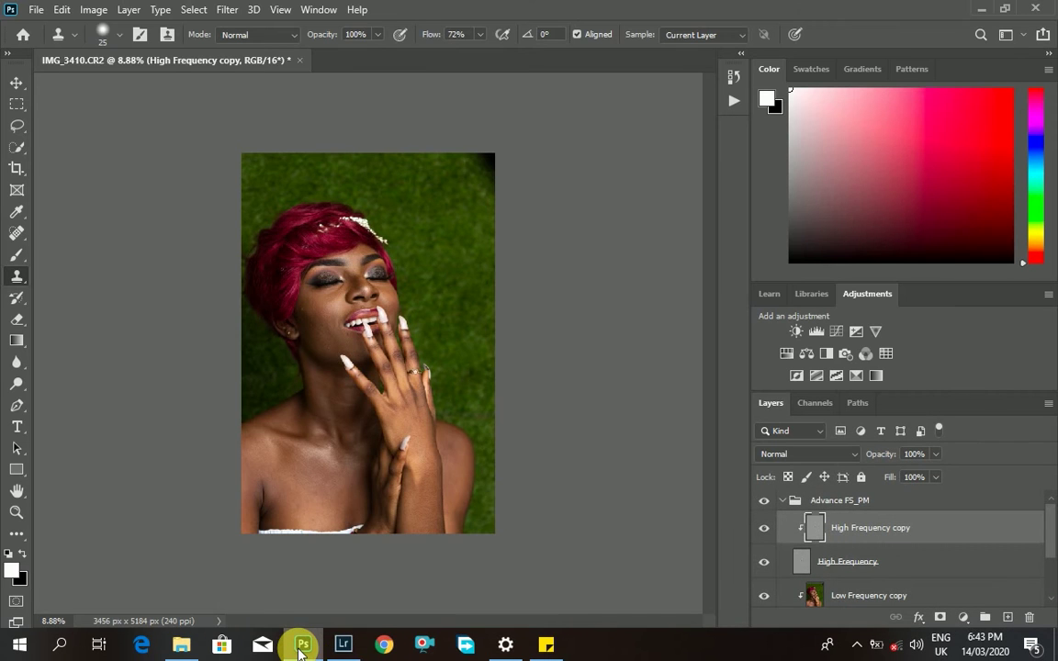
click(790, 505)
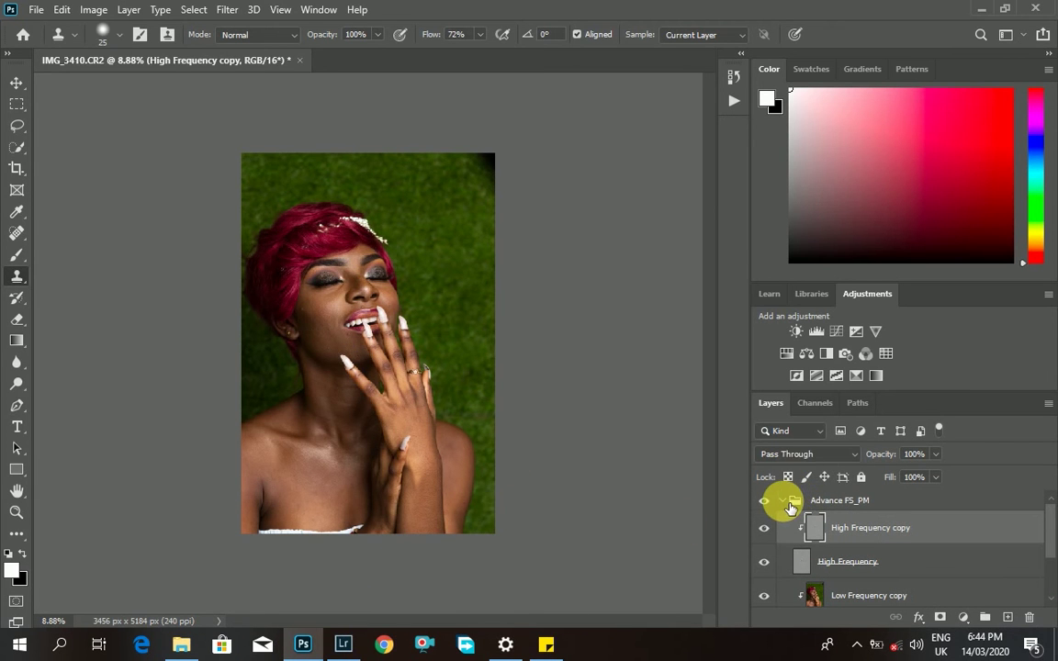
click(788, 502)
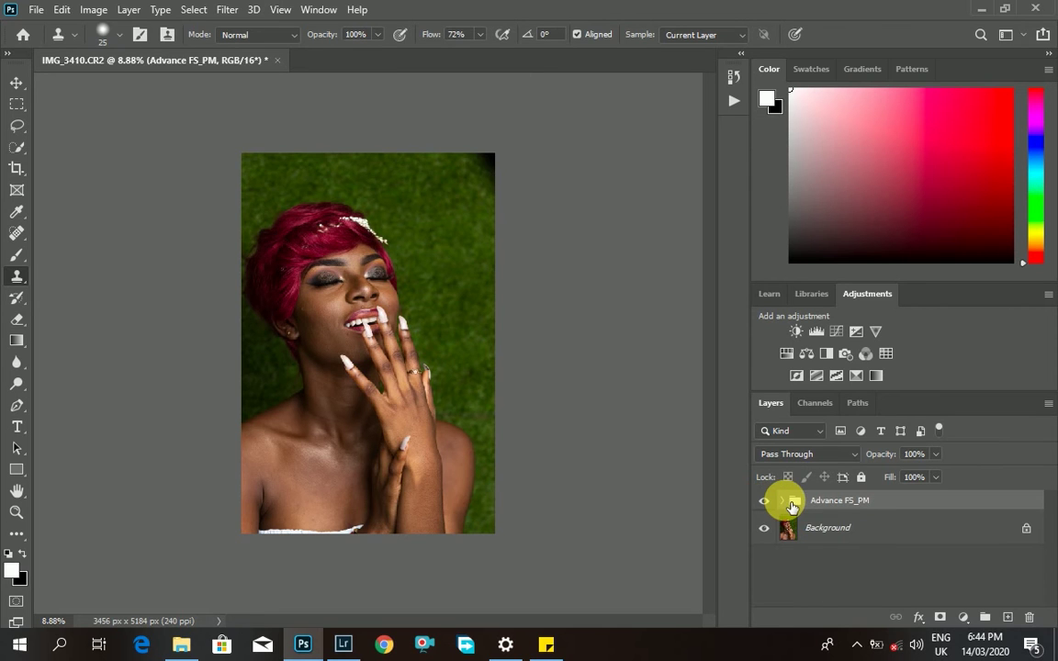
click(789, 503)
click(854, 538)
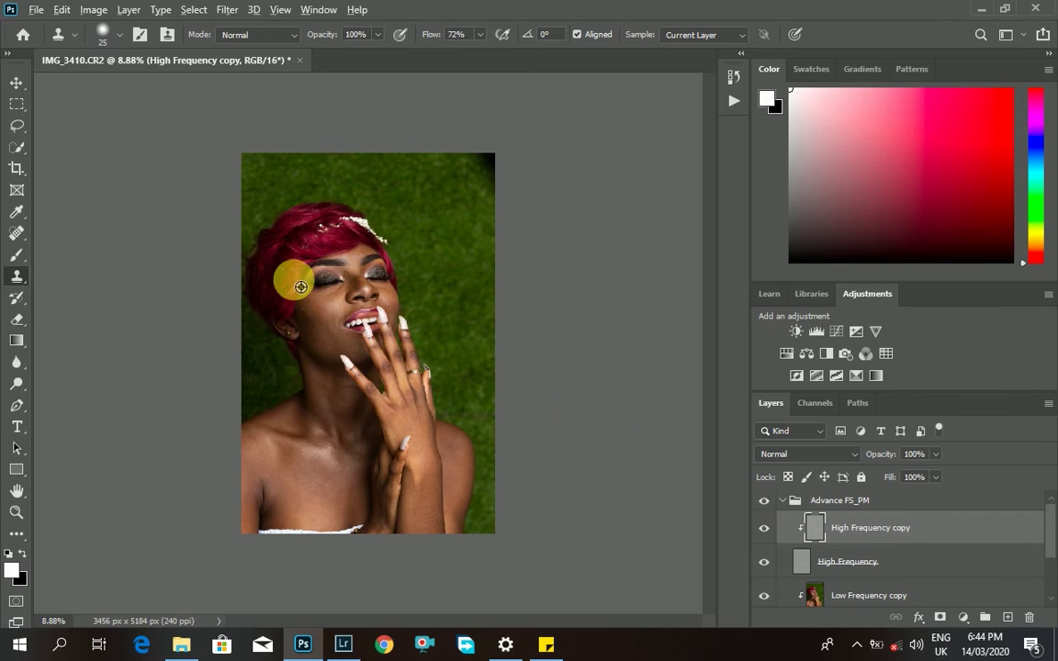
Toggle the visibility of the High Frequency copy layer repeatedly to compare the skin texture on the face.
scroll(292, 278, up, 3)
scroll(292, 279, up, 3)
scroll(638, 433, up, 2)
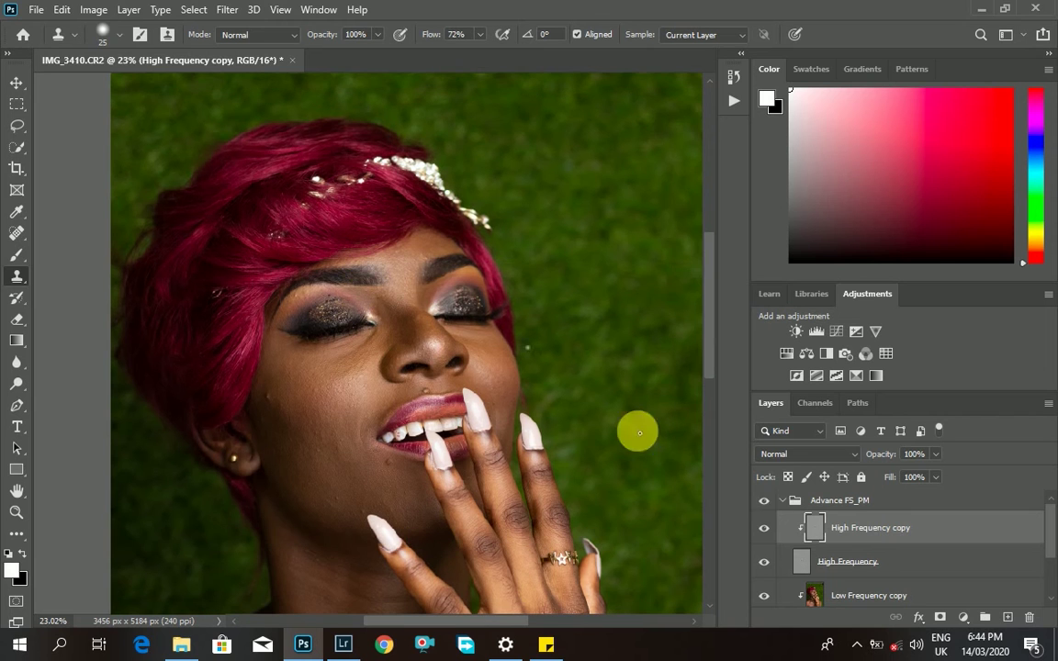
click(770, 533)
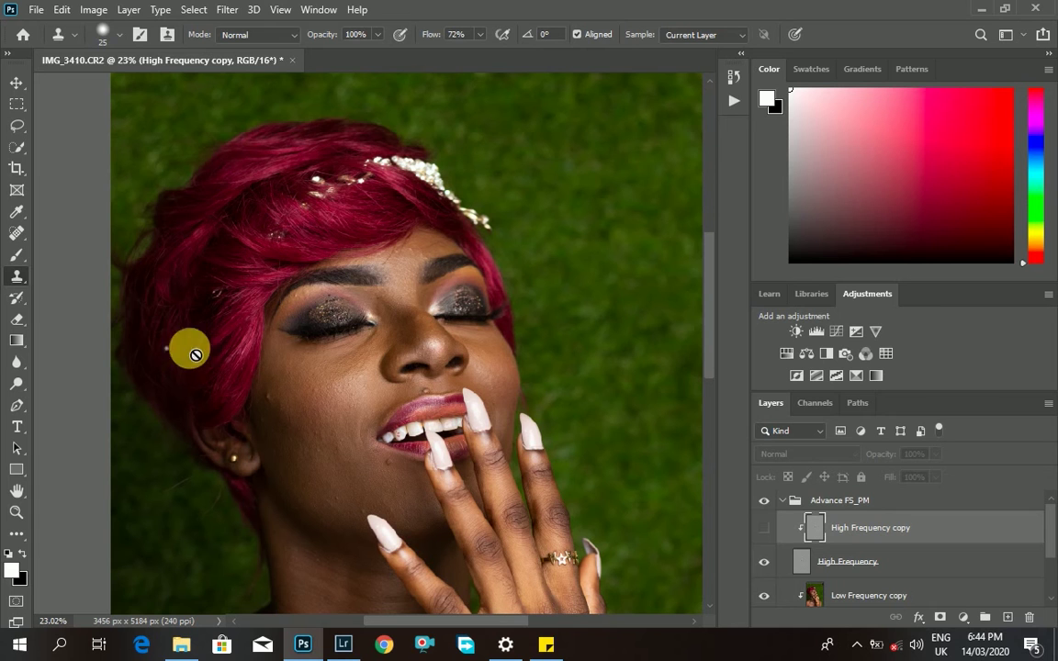
click(769, 535)
click(769, 535)
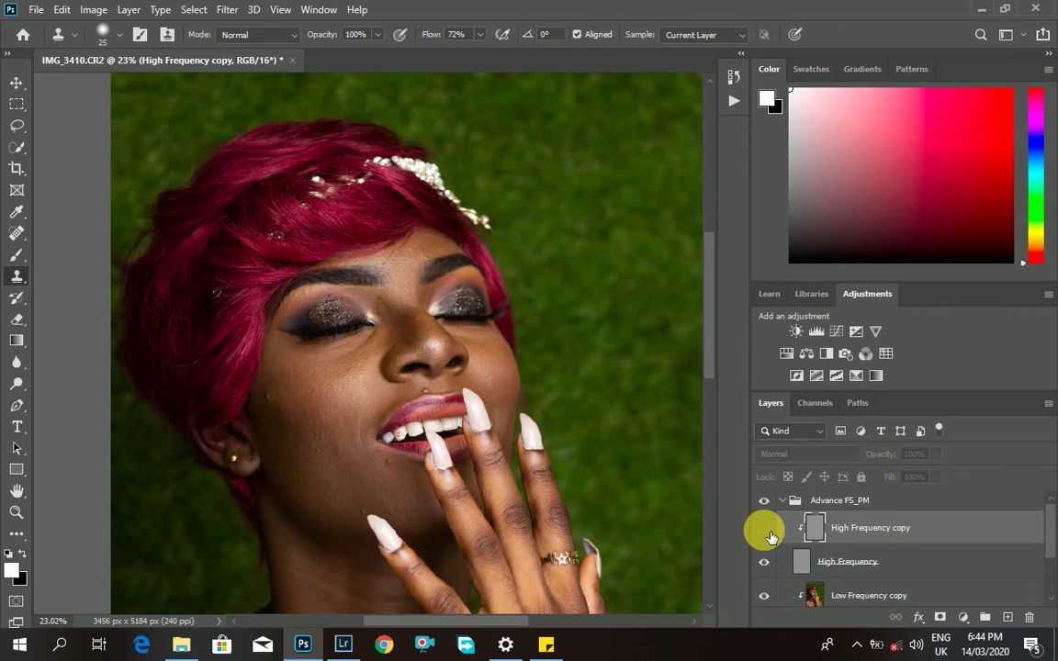
click(770, 534)
click(770, 535)
click(770, 535)
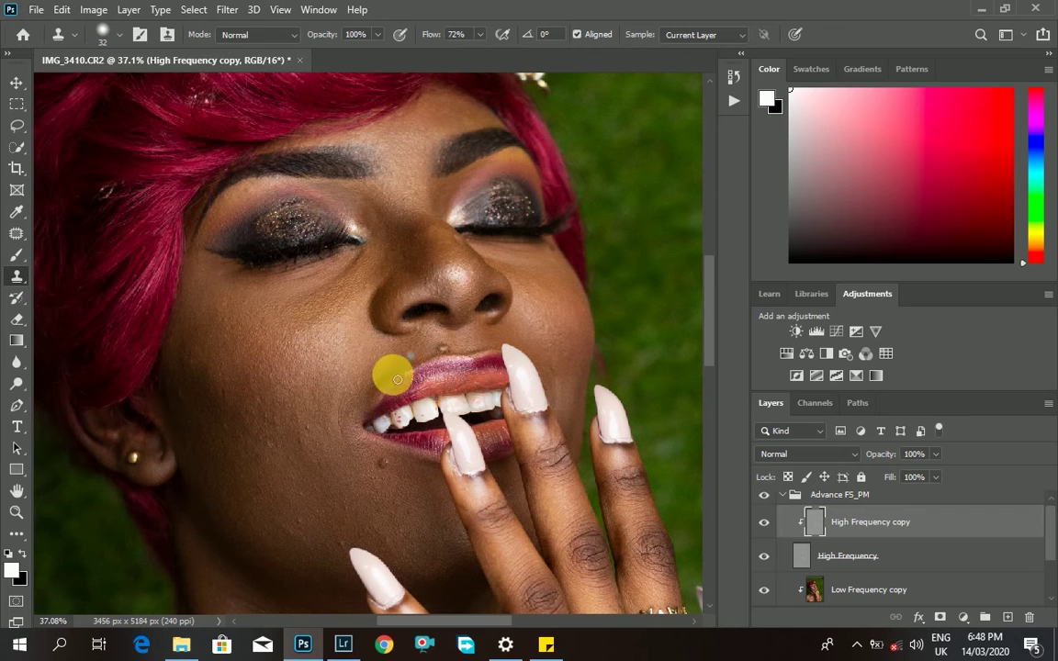
Clean up the facial skin texture on the High Frequency copy layer with the Clone Stamp, using brush sizes from 27 to 38.
mouse_move(439, 410)
mouse_down()
mouse_move(456, 403)
mouse_move(410, 420)
mouse_move(397, 408)
mouse_move(422, 428)
mouse_move(406, 409)
mouse_move(418, 415)
mouse_up()
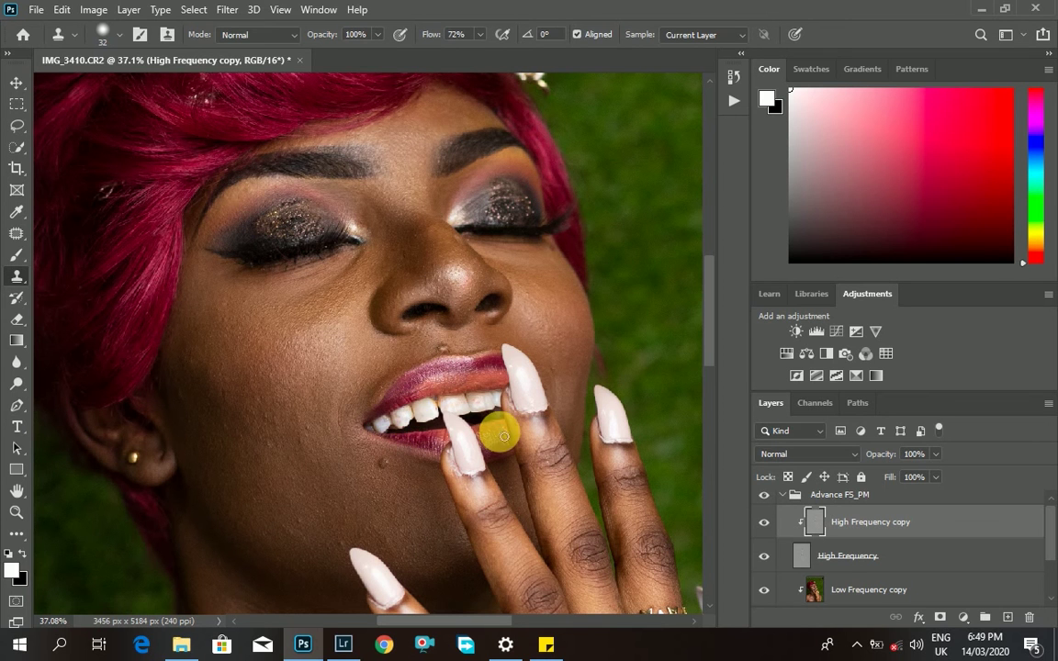
scroll(309, 406, down, 1)
alt+right_click(313, 420)
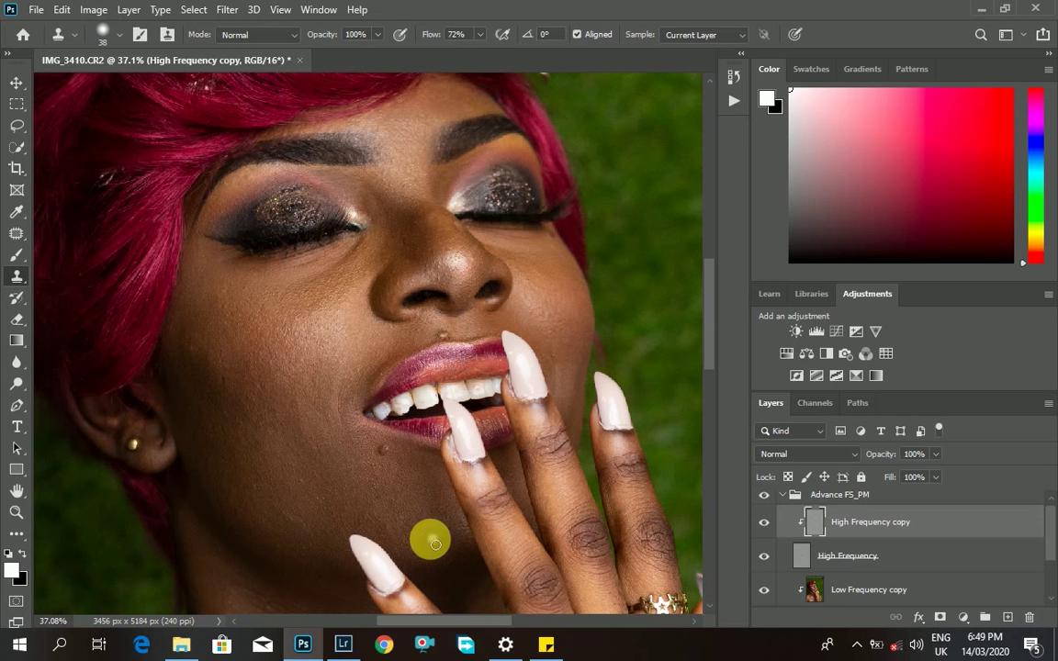
scroll(545, 198, up, 1)
scroll(510, 294, down, 2)
scroll(529, 325, up, 1)
key(bracketleft)
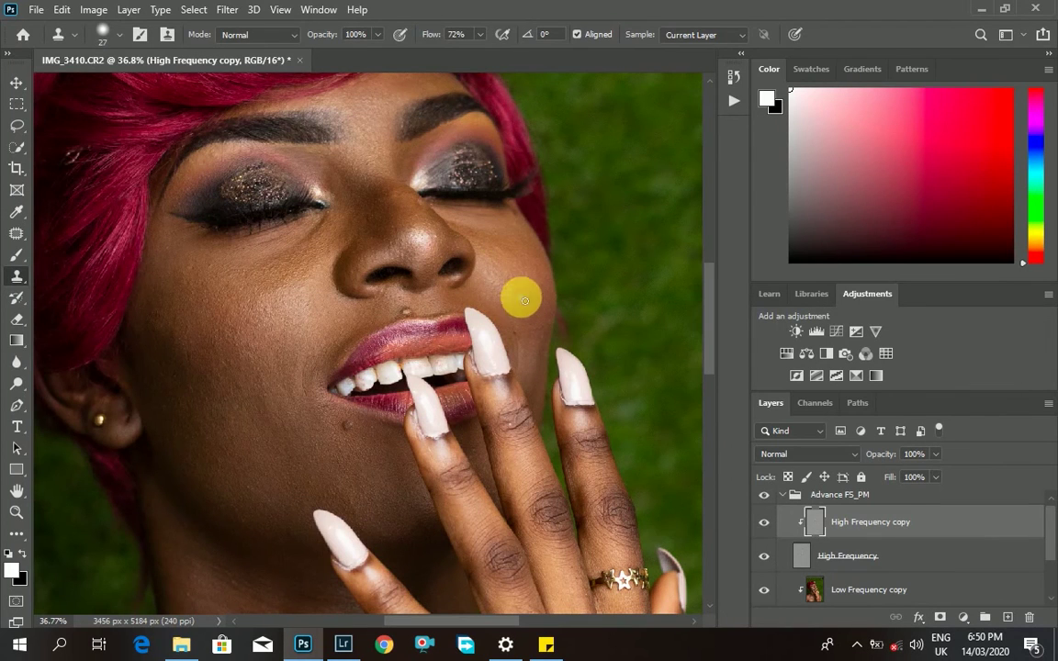
scroll(447, 182, up, 2)
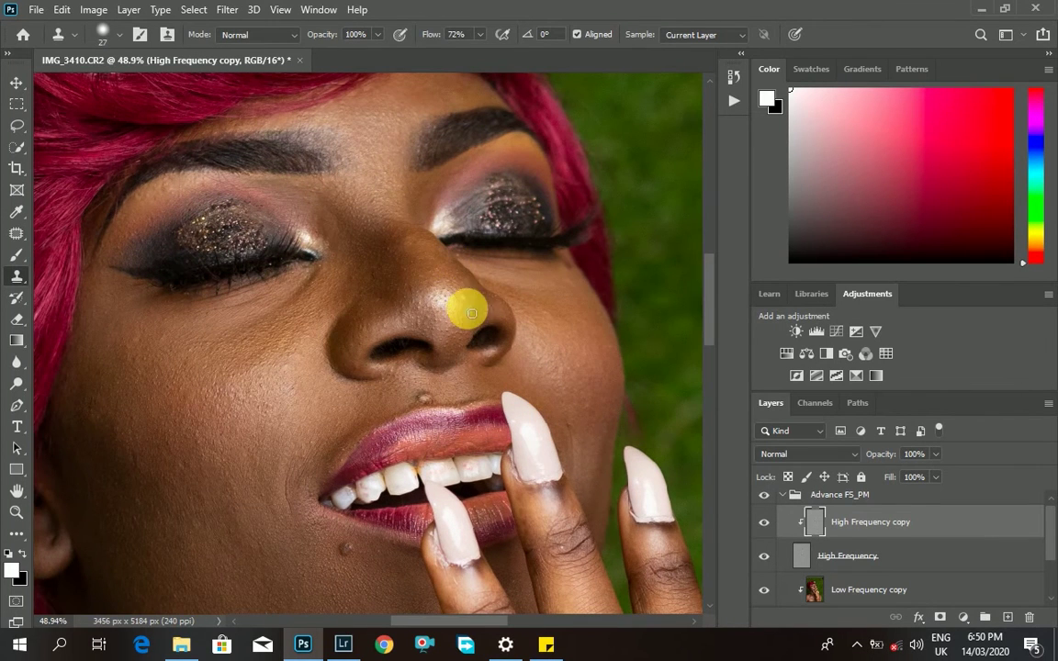
Retouch the skin texture on the chest and shoulders with the Clone Stamp at brush size 56.
scroll(432, 312, down, 8)
scroll(418, 326, up, 4)
key(bracketright)
key(bracketright)
scroll(335, 444, down, 3)
scroll(284, 433, up, 2)
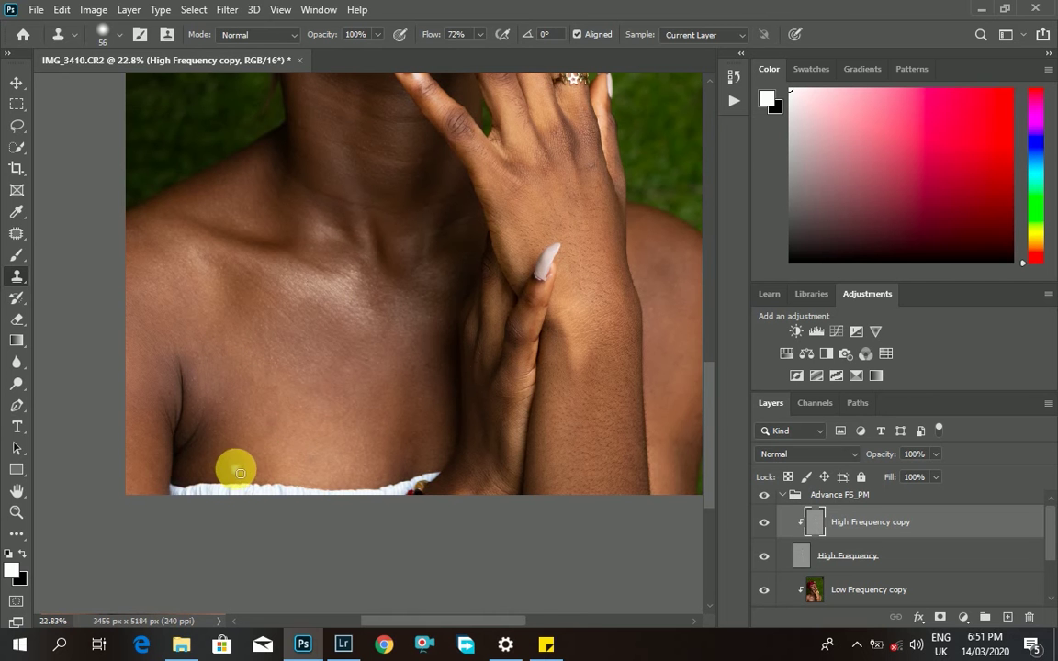
Clone-stamp clean skin texture over the raised hand, fingers and forearm, using brush sizes 33 and 47.
scroll(548, 201, up, 5)
scroll(610, 427, up, 4)
scroll(423, 427, down, 5)
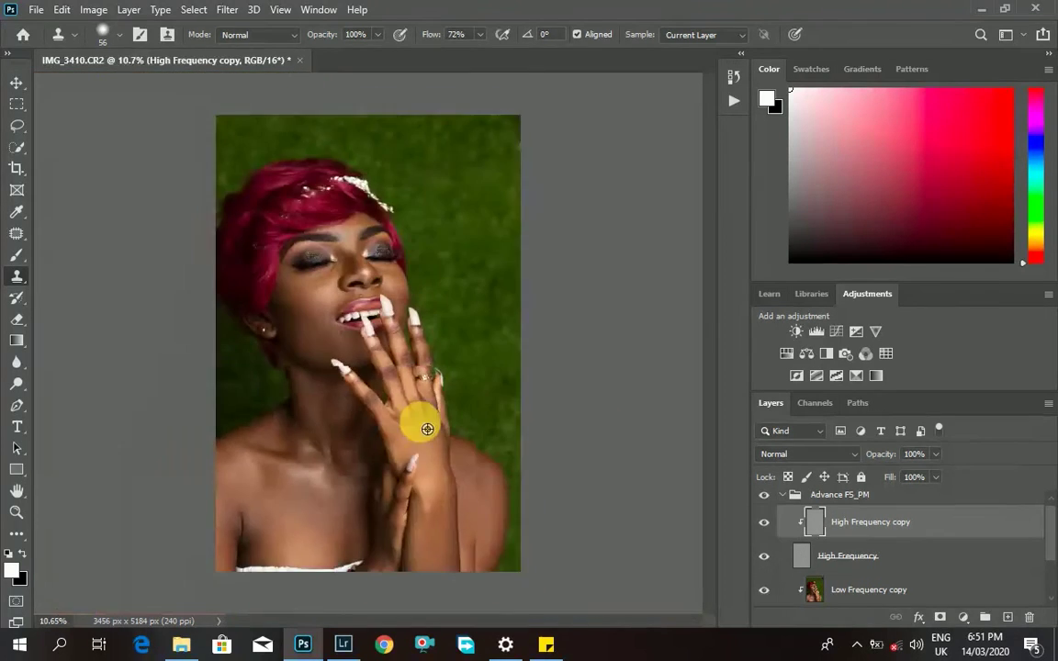
scroll(418, 427, up, 4)
scroll(459, 399, up, 3)
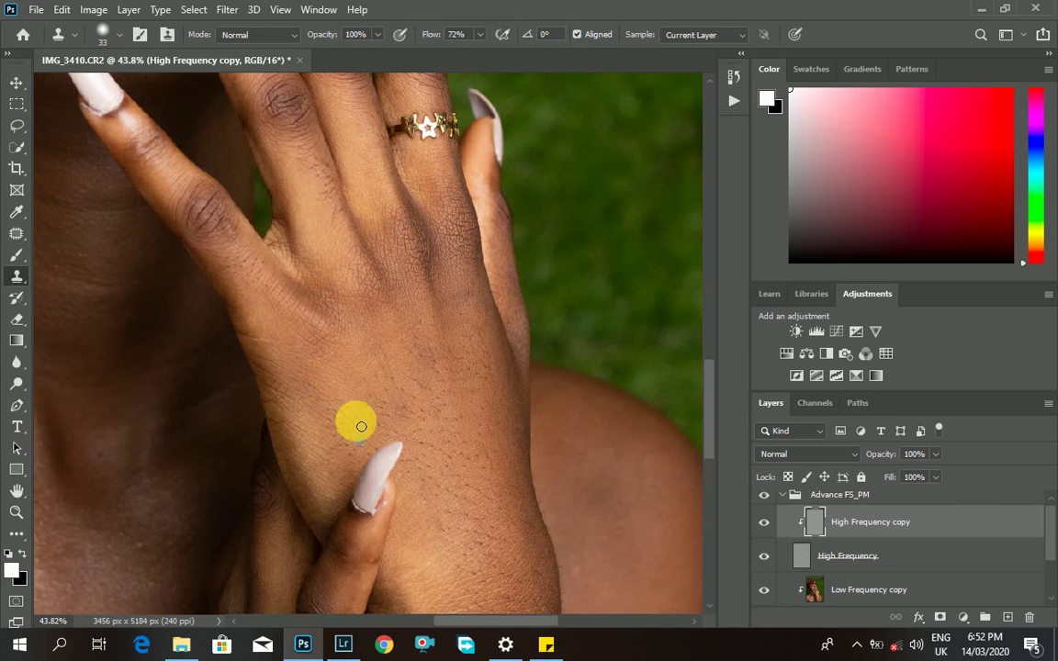
drag(708, 385, 689, 326)
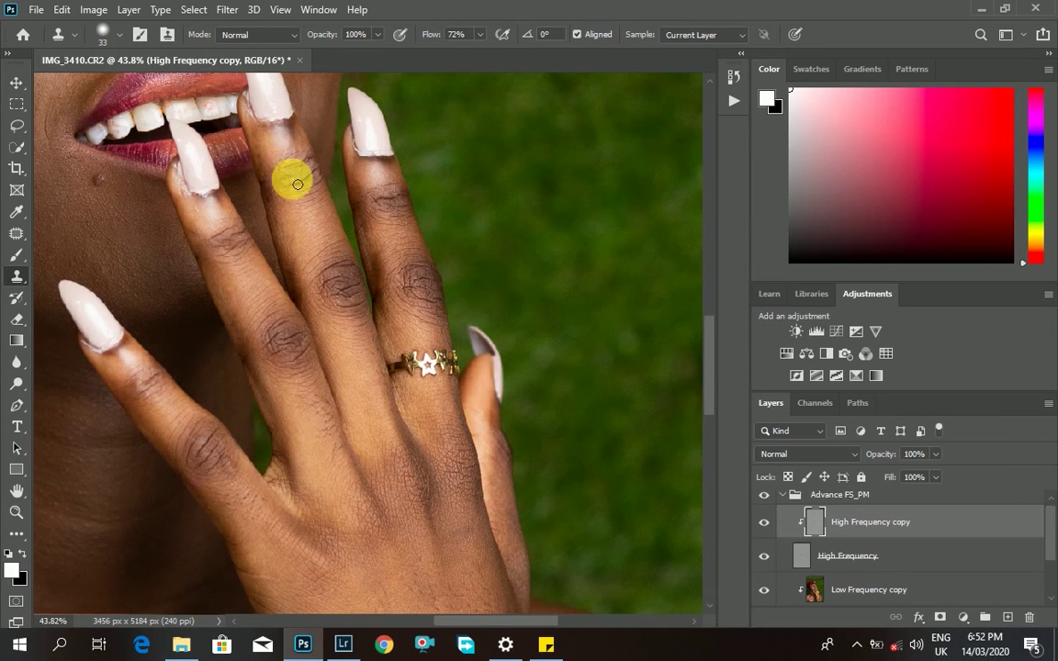
scroll(276, 130, up, 1)
drag(707, 368, 584, 163)
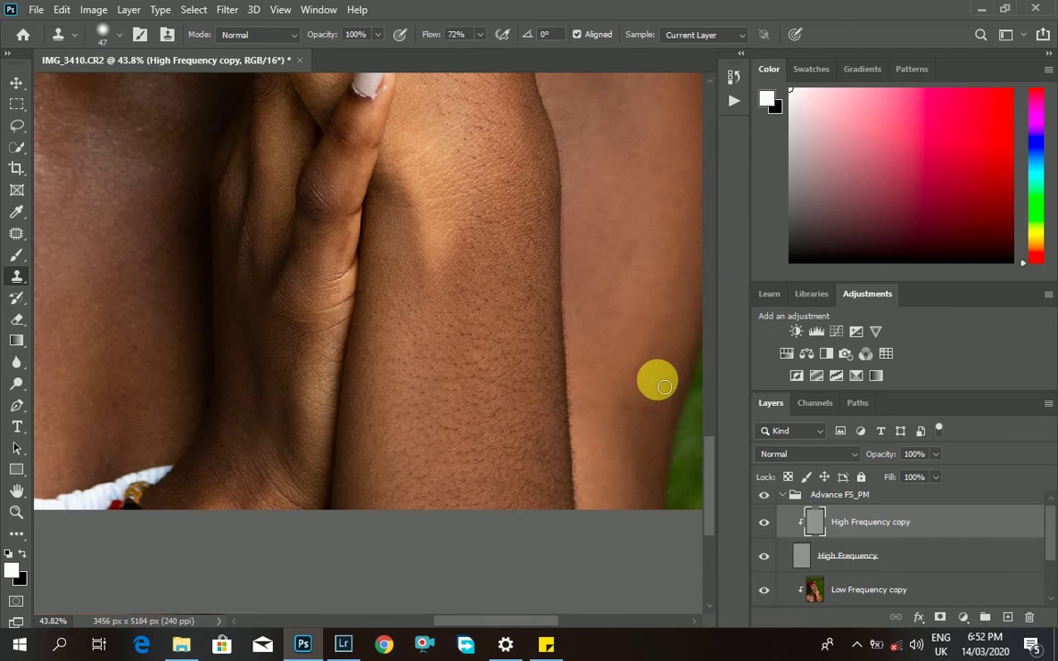
Refine the skin texture with the Clone Stamp at brush size 60 on the chest and 27 on the face.
scroll(204, 286, down, 4)
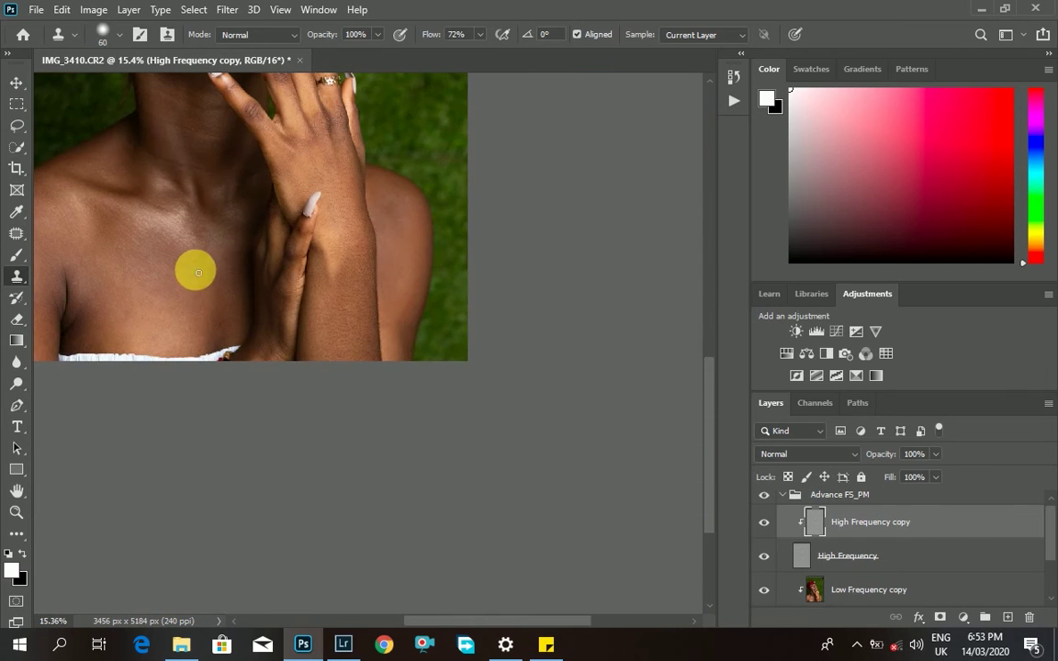
scroll(205, 278, up, 8)
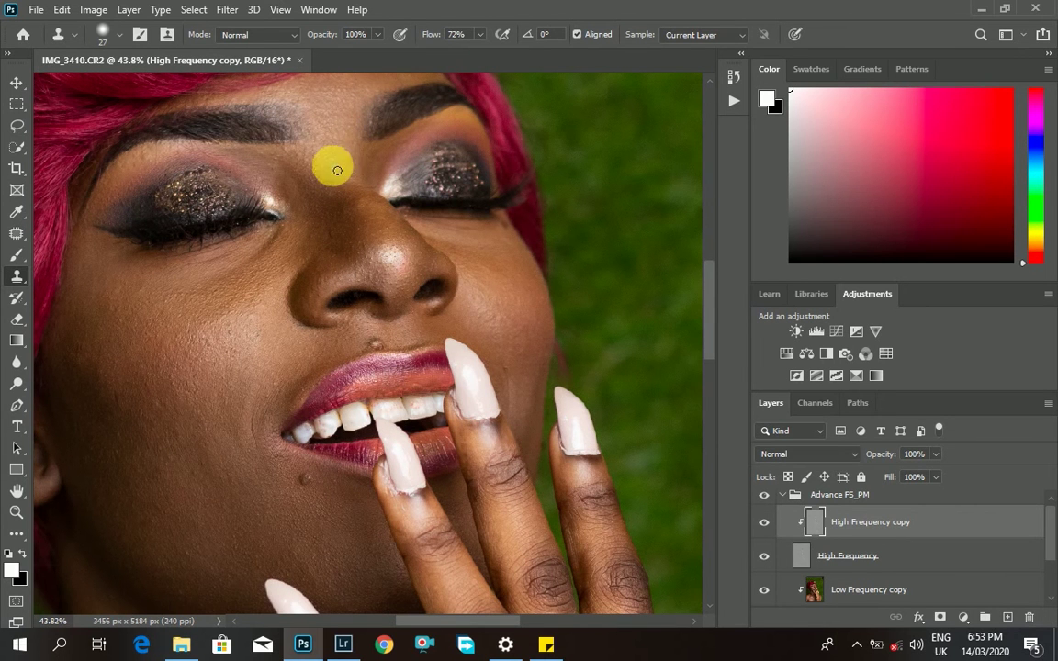
scroll(165, 200, down, 4)
Remove small blemishes around the eye and the bridge of the nose with the Spot Healing Brush at size 10.
click(16, 233)
scroll(186, 215, up, 3)
scroll(185, 215, up, 4)
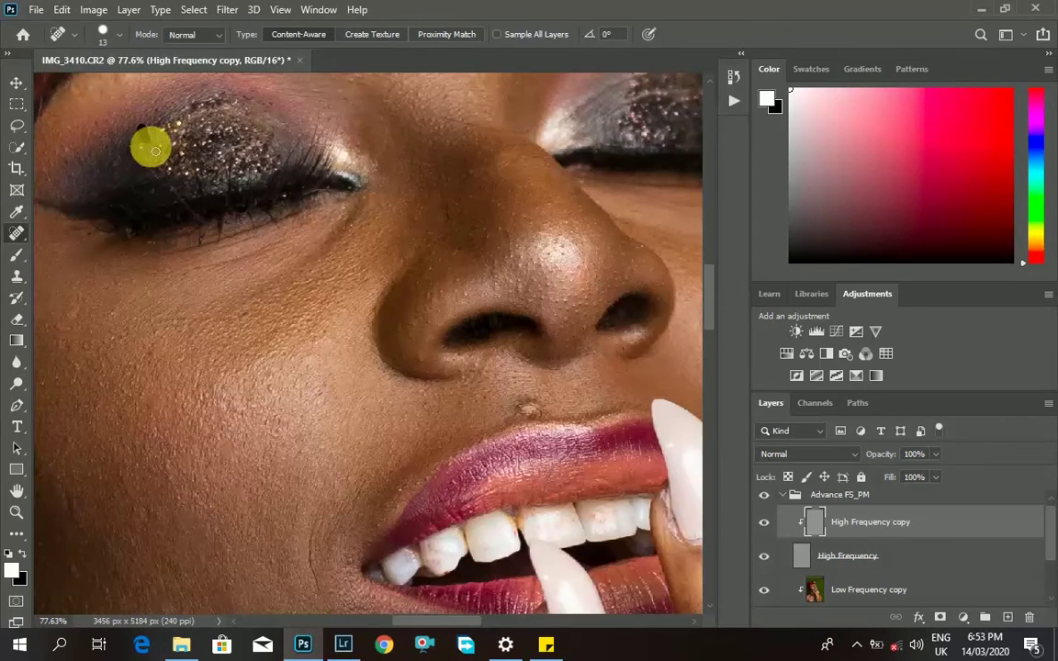
right_click(128, 107)
key(Escape)
right_click(147, 124)
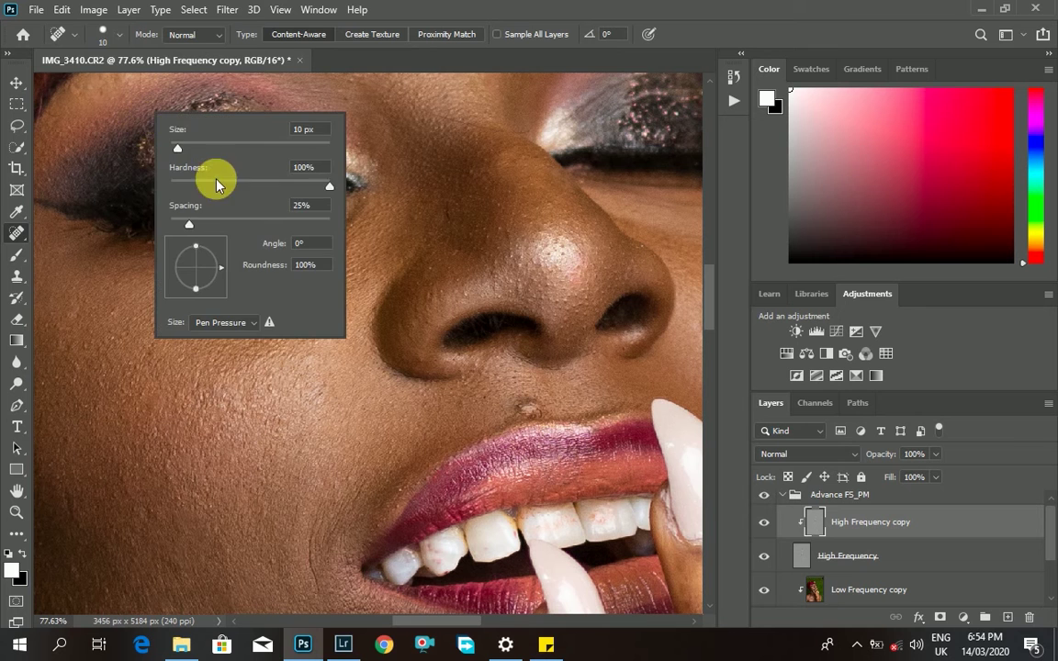
key(Escape)
scroll(456, 106, up, 2)
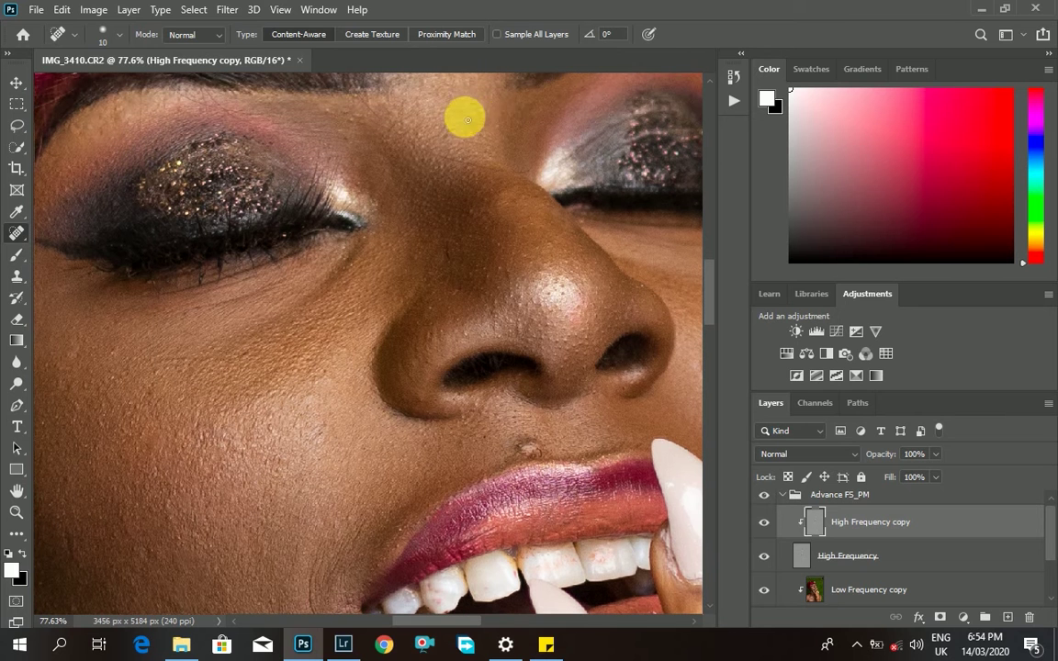
drag(409, 144, 465, 142)
Heal spots above the eyelid at brush size 15 and check the retouch by toggling the High Frequency copy layer's visibility.
scroll(465, 165, down, 3)
scroll(326, 150, up, 2)
mouse_move(325, 150)
mouse_down()
mouse_move(357, 140)
mouse_move(314, 157)
mouse_up()
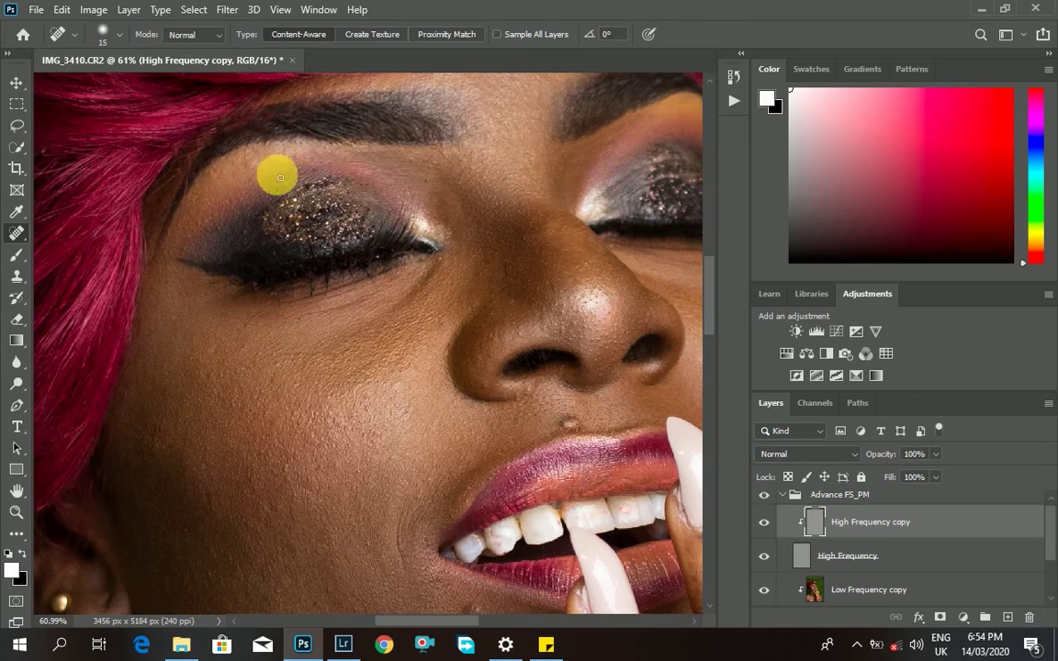
scroll(274, 163, down, 2)
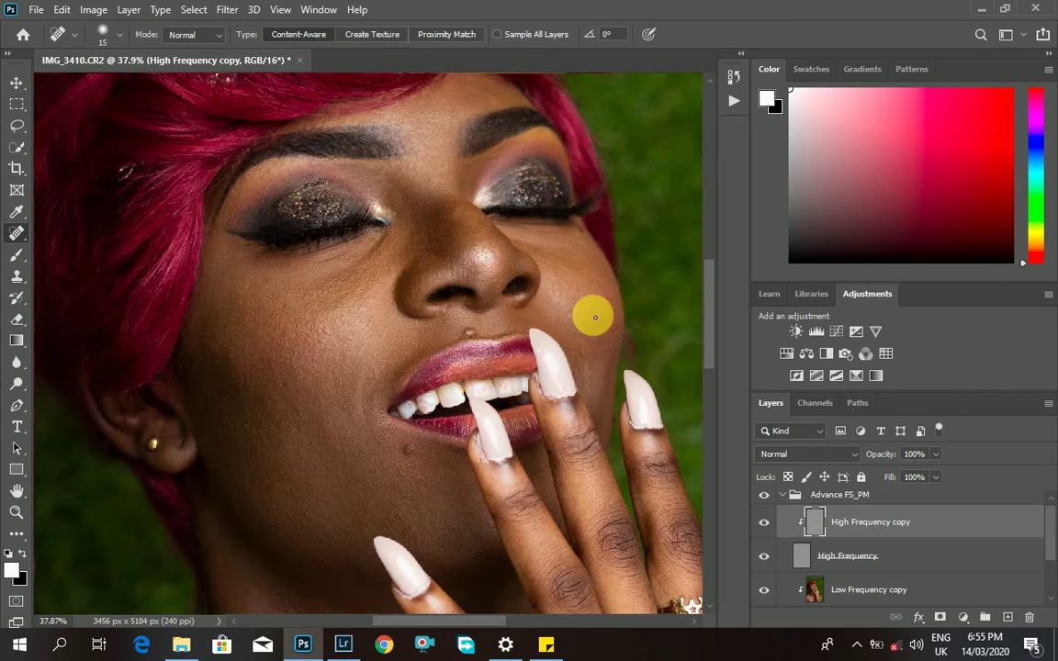
click(770, 526)
scroll(306, 152, down, 3)
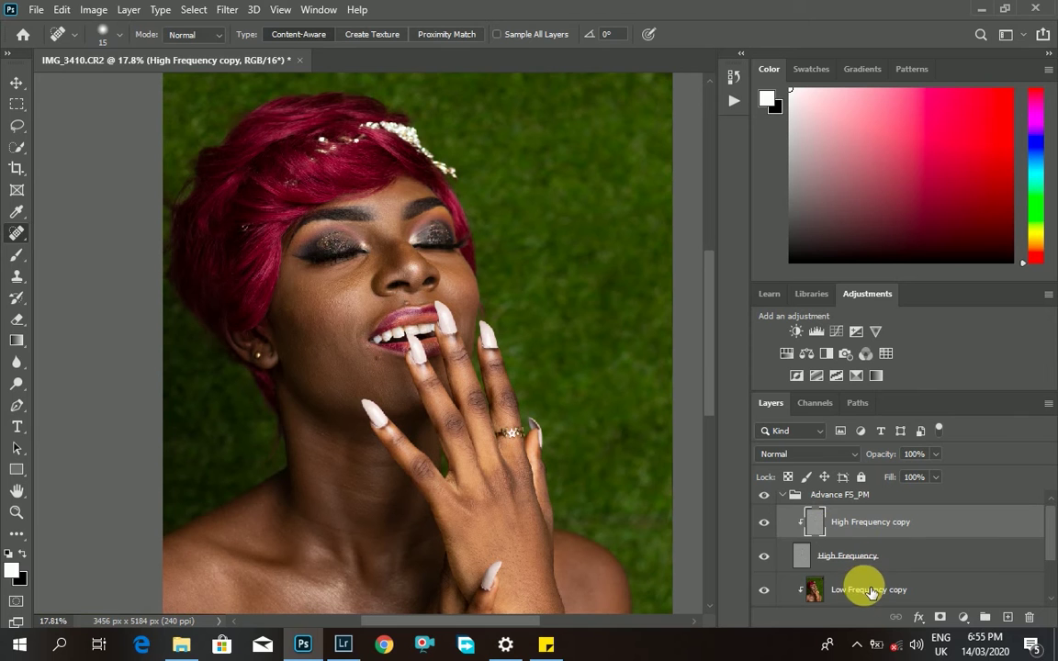
Blend the forehead tones on the Low Frequency copy layer with the Mixer Brush at 103 px and 0% hardness.
click(870, 590)
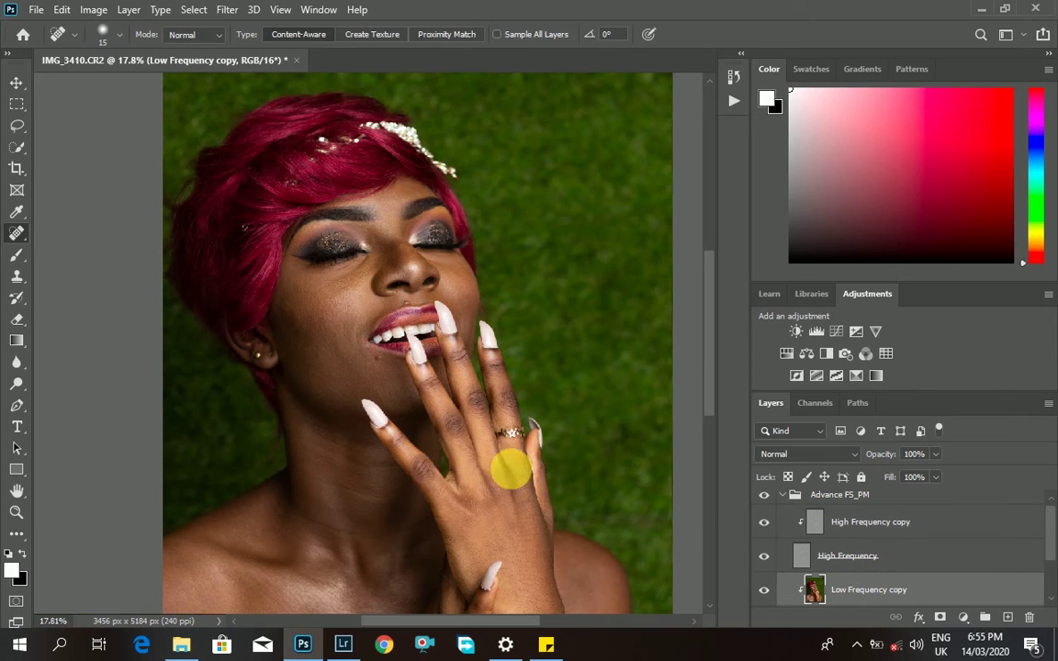
click(19, 257)
click(89, 303)
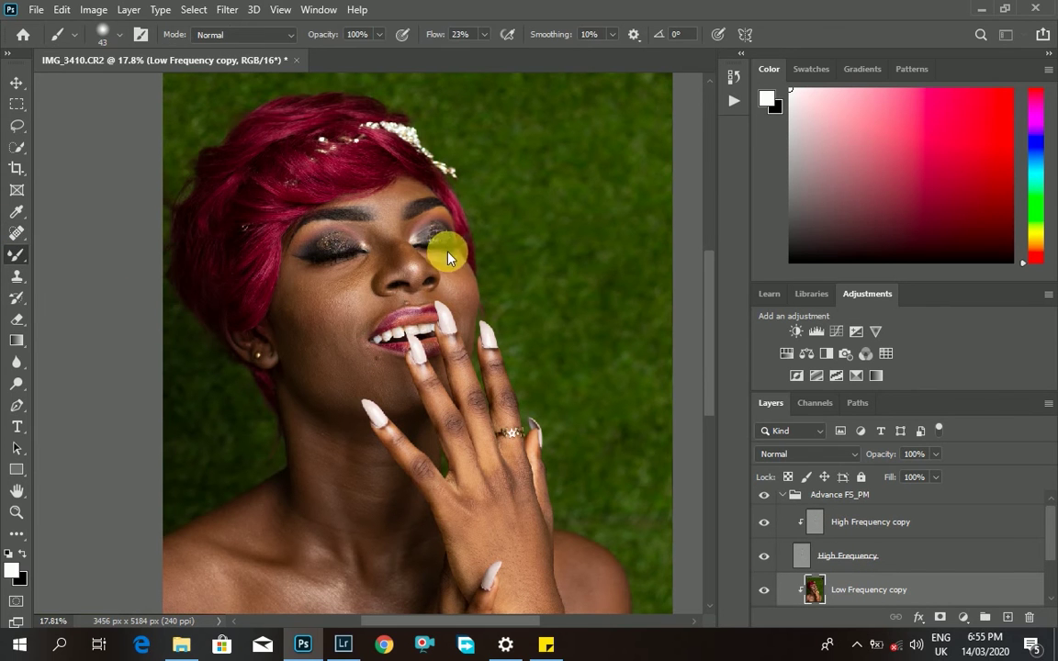
scroll(425, 215, up, 4)
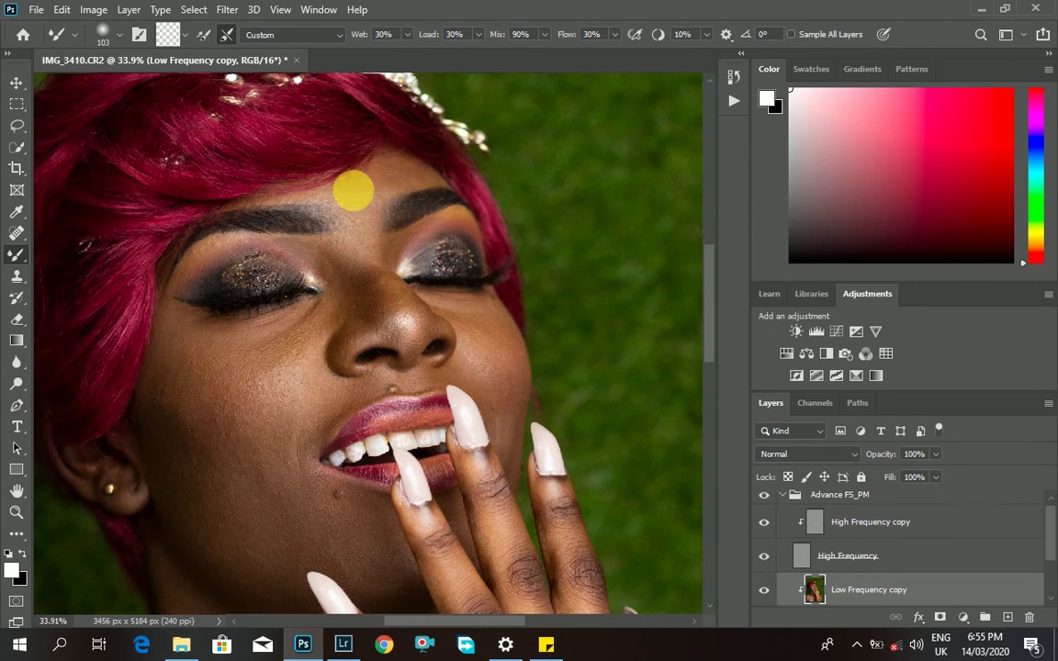
right_click(354, 186)
right_click(301, 191)
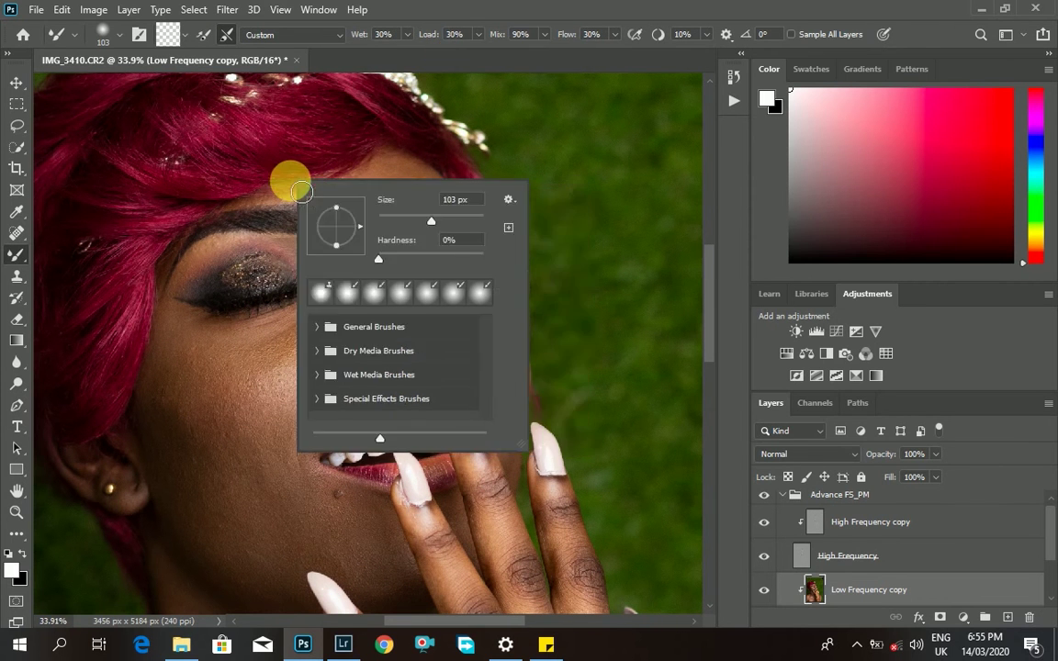
click(303, 112)
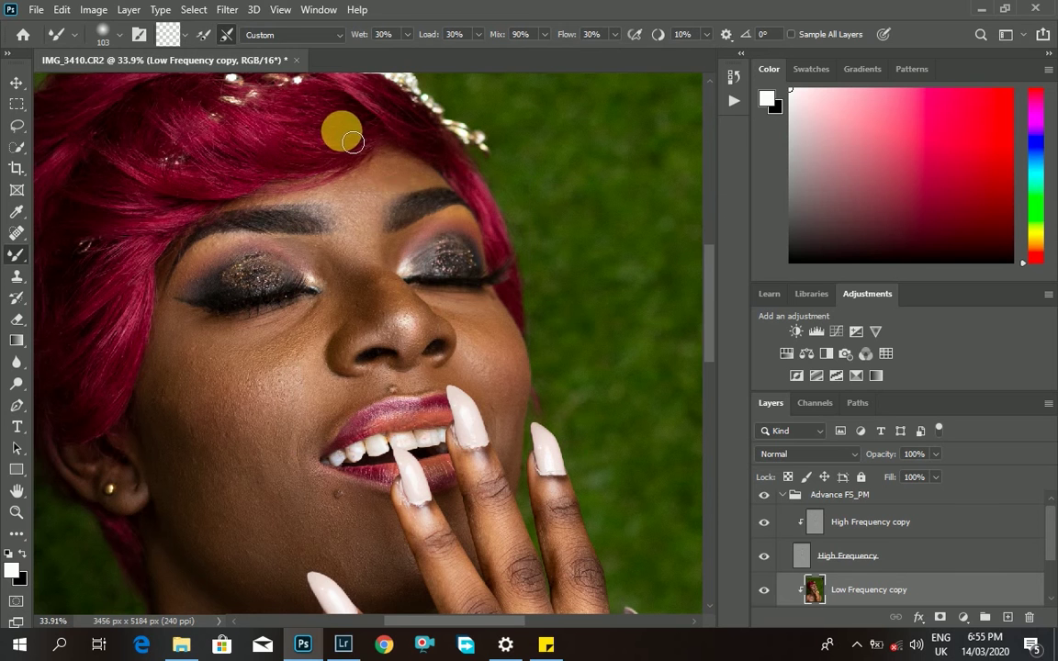
drag(364, 182, 367, 184)
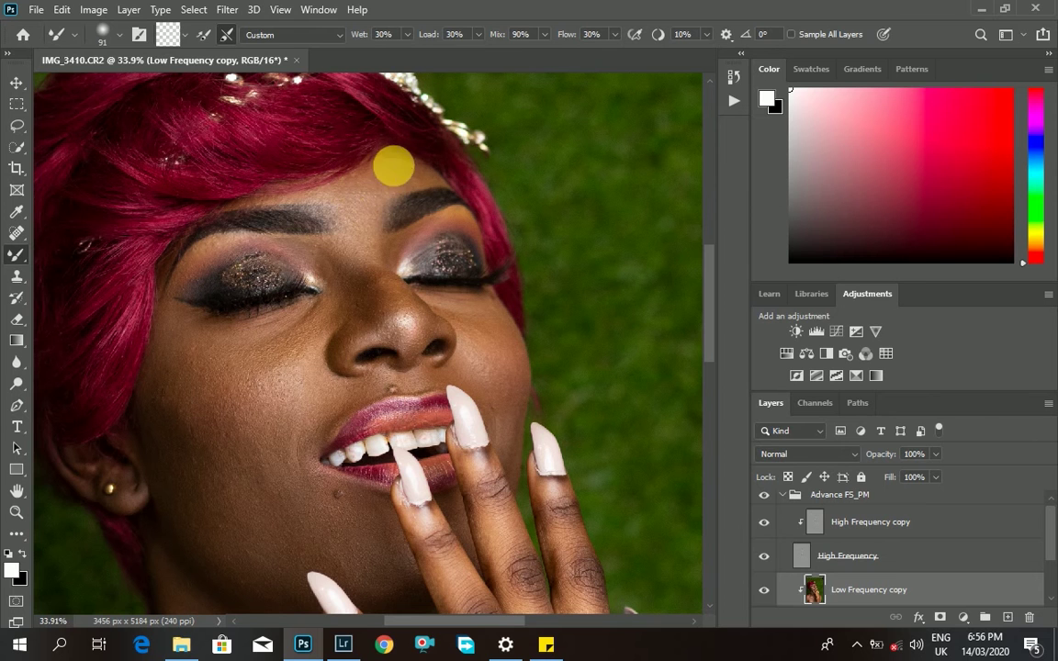
Set the 91 px Mixer Brush's hardness to 0% and smooth the forehead above the eyebrows.
right_click(389, 185)
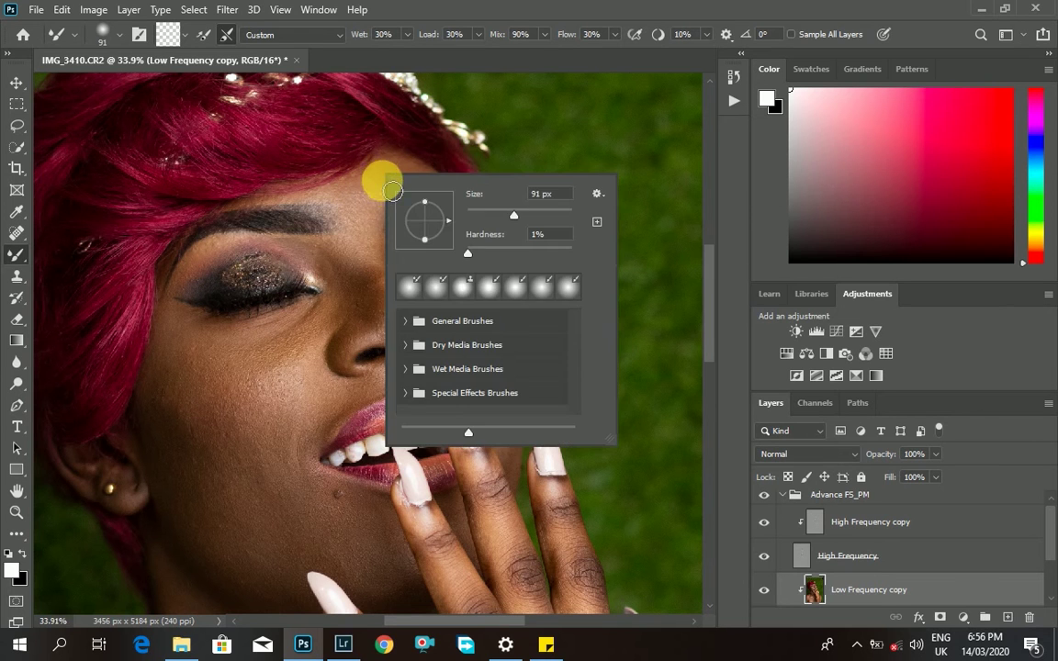
click(466, 250)
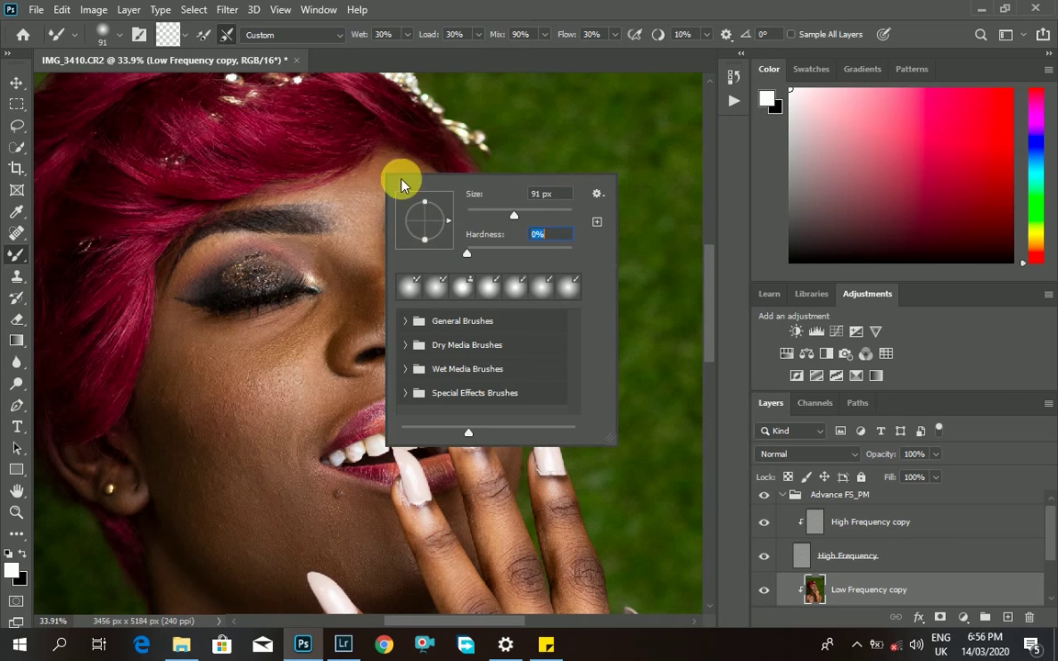
click(377, 176)
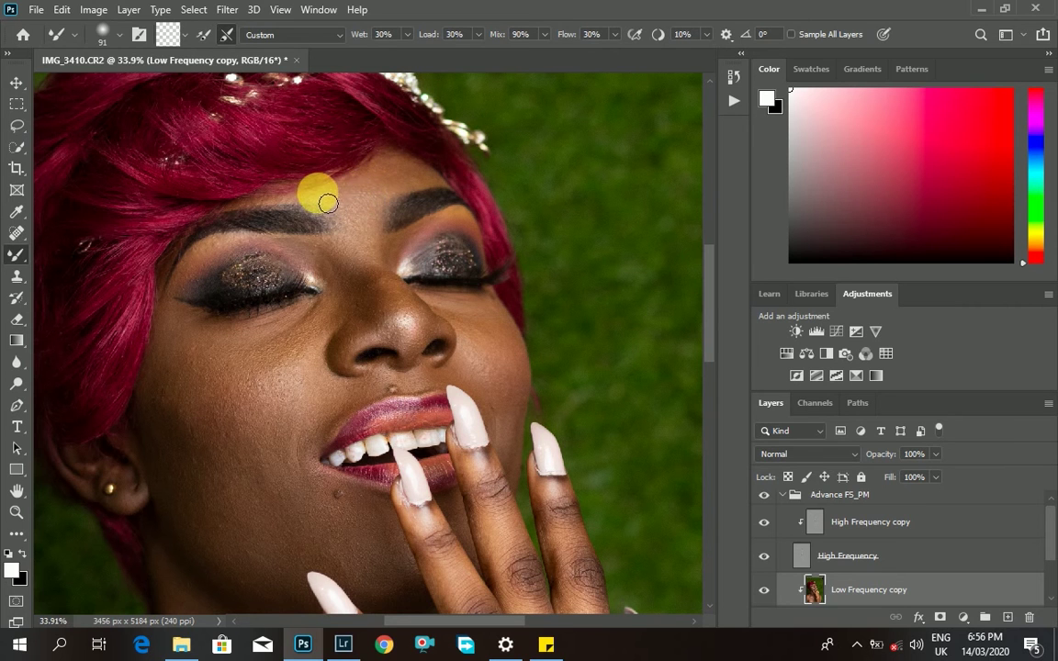
drag(308, 200, 311, 201)
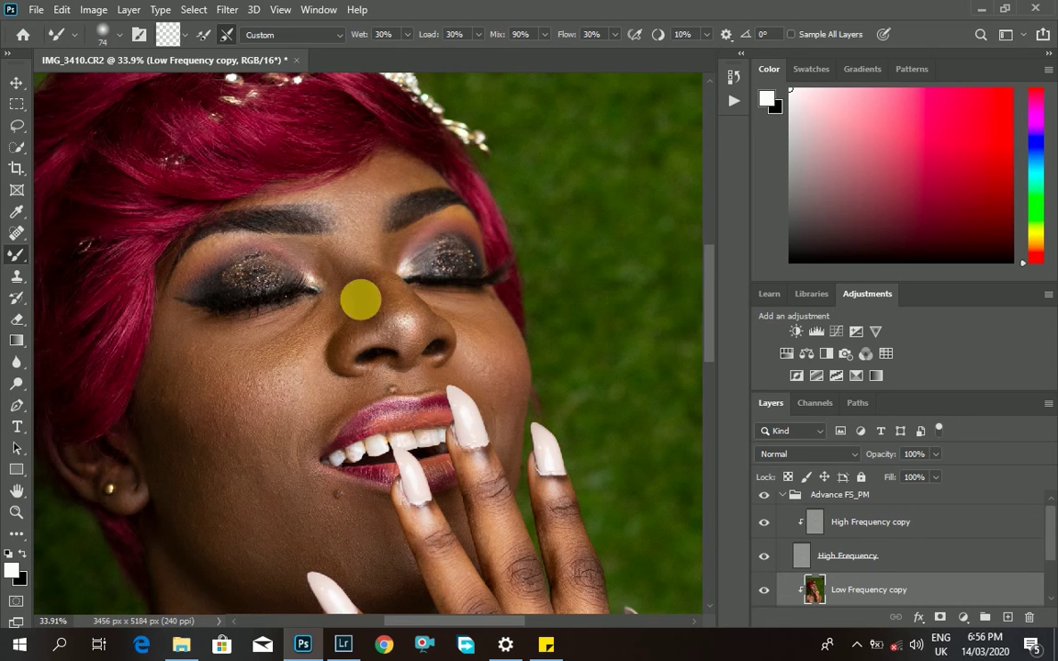
Blend the skin tones under the eye and across the cheek with the Mixer Brush, using sizes 100, 150 and 125.
drag(316, 341, 292, 355)
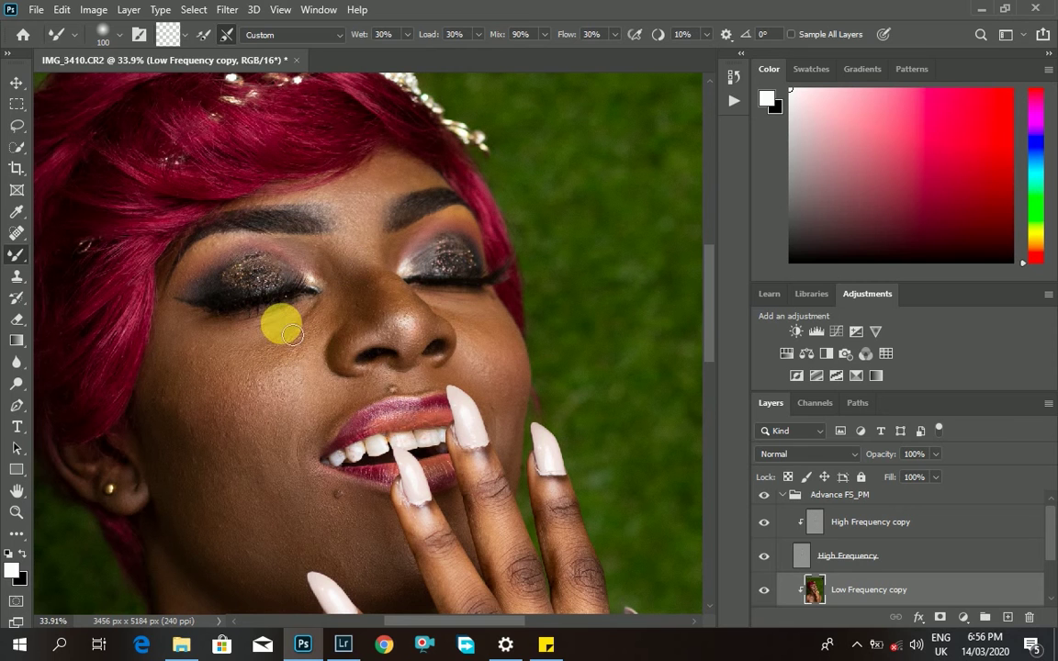
key(bracketright)
key(bracketright)
right_click(242, 418)
click(198, 409)
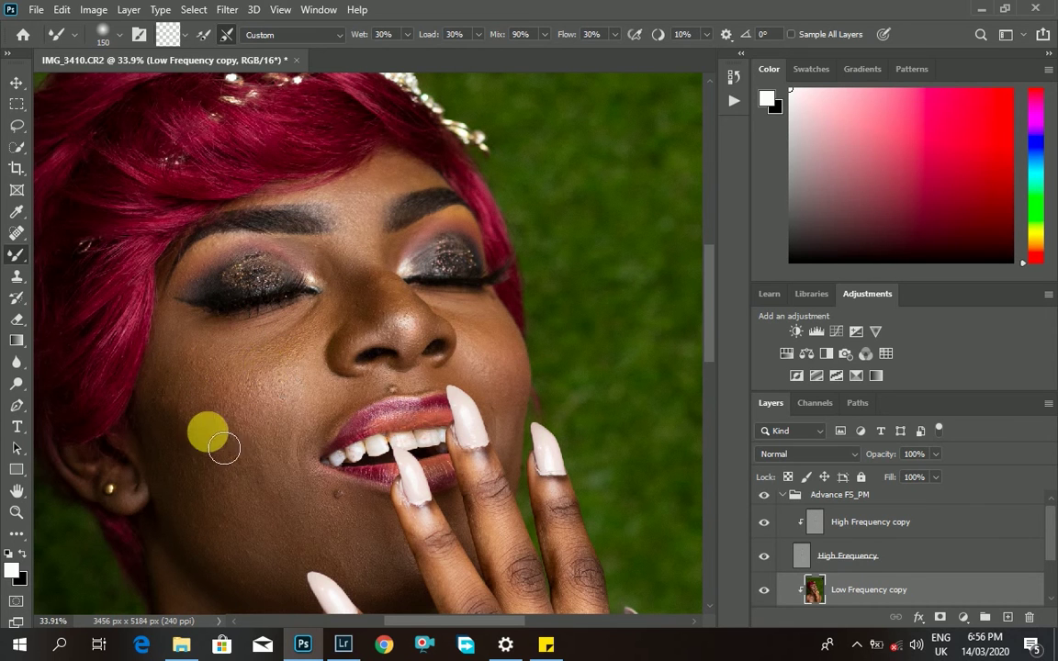
key(bracketleft)
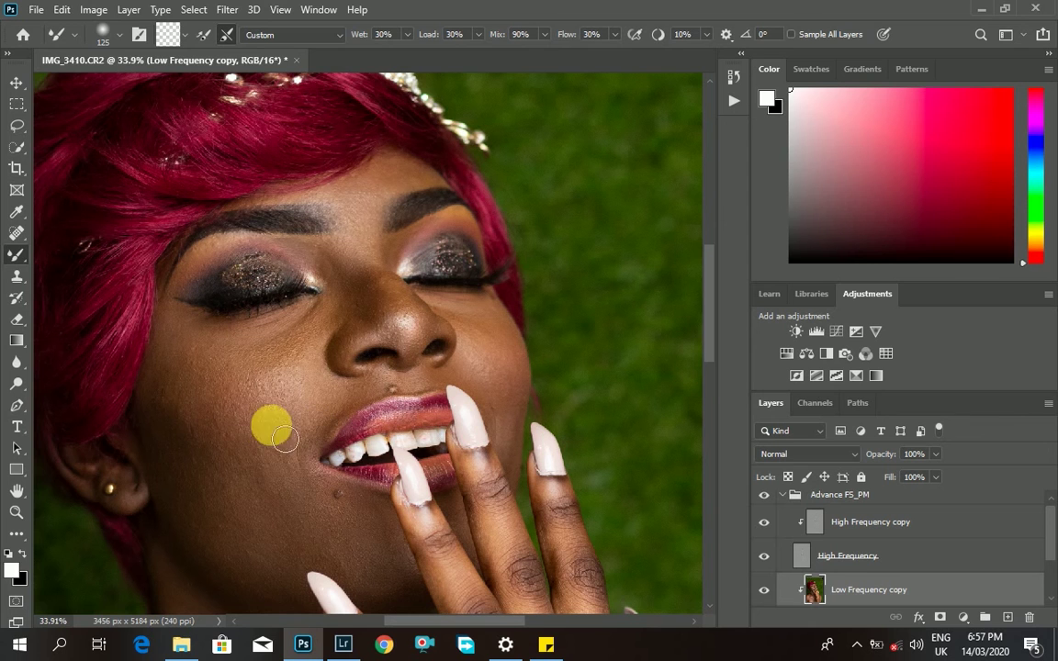
Smooth the chin, jaw and both cheeks with smaller Mixer Brush sizes down to 70, toggling the Low Frequency copy layer to compare.
scroll(202, 473, down, 1)
key(bracketleft)
key(bracketleft)
mouse_move(304, 503)
mouse_down()
mouse_move(271, 495)
mouse_move(273, 558)
mouse_move(340, 503)
mouse_move(415, 549)
mouse_move(378, 583)
mouse_move(413, 539)
mouse_move(373, 347)
mouse_move(321, 424)
mouse_up()
key(bracketleft)
key(bracketleft)
click(768, 594)
mouse_move(216, 392)
mouse_down()
mouse_move(185, 401)
mouse_move(177, 470)
mouse_move(218, 461)
mouse_move(239, 235)
mouse_move(202, 273)
mouse_move(290, 243)
mouse_move(323, 252)
mouse_move(304, 237)
mouse_move(216, 237)
mouse_move(202, 257)
mouse_move(210, 234)
mouse_move(252, 231)
mouse_move(211, 268)
mouse_move(223, 269)
mouse_move(176, 270)
mouse_move(222, 252)
mouse_move(234, 232)
mouse_move(314, 248)
mouse_move(230, 245)
mouse_move(436, 244)
mouse_move(379, 368)
mouse_move(337, 368)
mouse_move(326, 405)
mouse_move(432, 355)
mouse_move(469, 299)
mouse_move(480, 316)
mouse_move(493, 313)
mouse_move(468, 304)
mouse_move(485, 290)
mouse_move(501, 371)
mouse_move(496, 310)
mouse_move(477, 305)
mouse_move(521, 335)
mouse_move(496, 357)
mouse_up()
key(bracketleft)
mouse_move(504, 407)
mouse_down()
mouse_move(501, 295)
mouse_move(465, 299)
mouse_move(517, 316)
mouse_move(523, 397)
mouse_move(460, 341)
mouse_move(482, 305)
mouse_move(509, 296)
mouse_move(457, 217)
mouse_move(438, 215)
mouse_move(482, 224)
mouse_move(414, 227)
mouse_move(474, 292)
mouse_up()
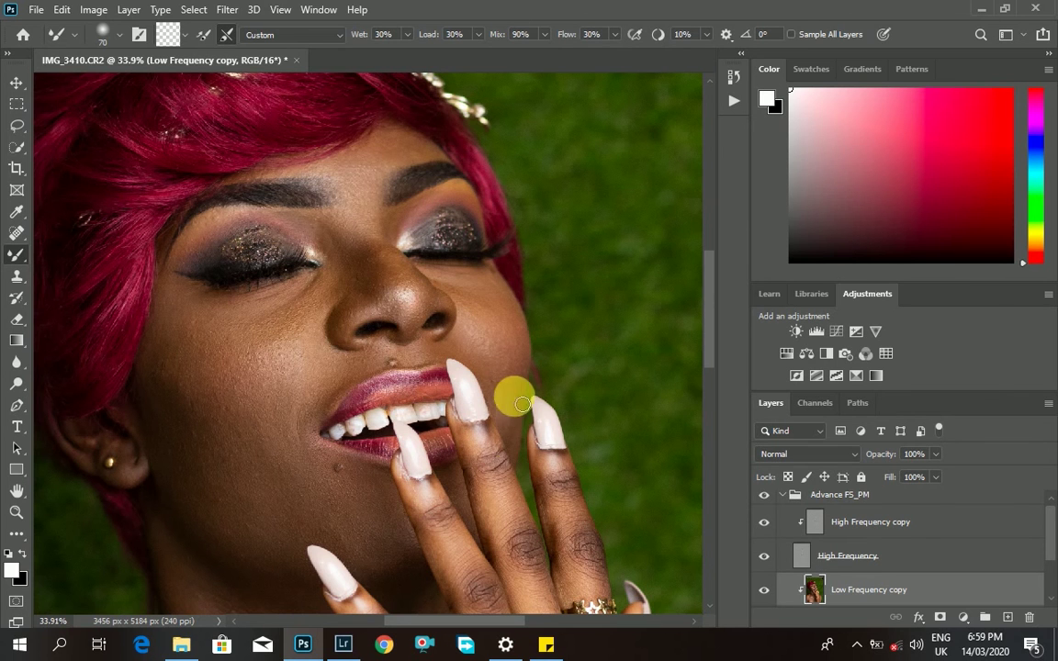
Blend the tones of the neck and the raised hand's fingers with the Mixer Brush at about size 82.
scroll(708, 373, down, 3)
scroll(708, 402, down, 5)
alt+right_click(182, 319)
mouse_move(195, 411)
mouse_down()
mouse_move(260, 469)
mouse_move(319, 485)
mouse_move(313, 372)
mouse_move(315, 447)
mouse_move(326, 459)
mouse_move(363, 319)
mouse_up()
scroll(363, 319, down, 1)
alt+right_click(366, 298)
alt+right_click(368, 305)
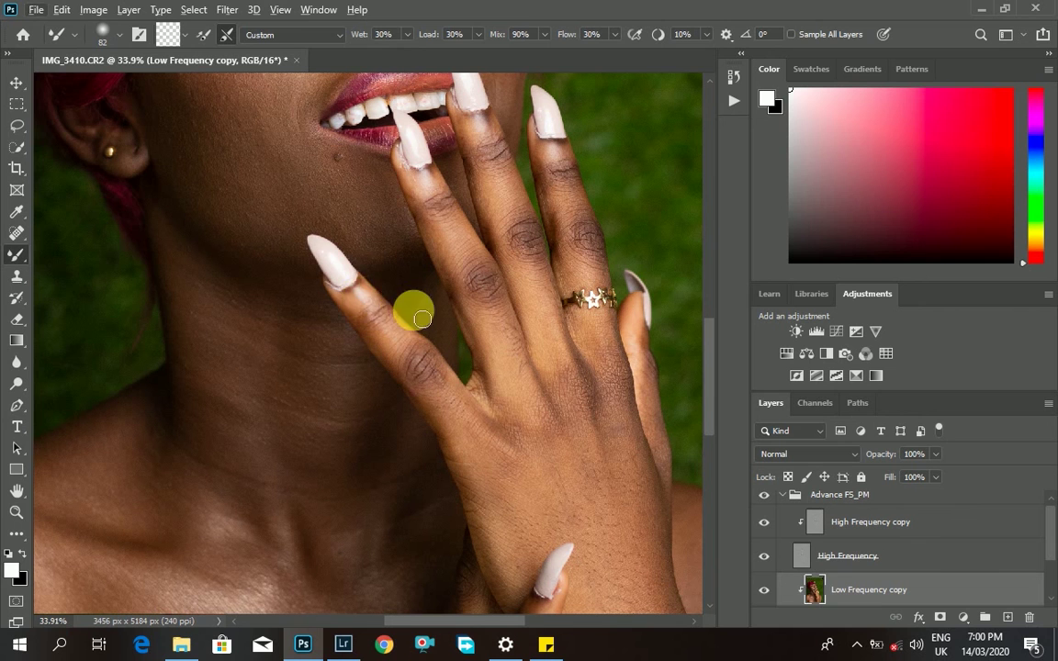
mouse_move(390, 365)
mouse_down()
mouse_move(395, 324)
mouse_move(406, 366)
mouse_move(487, 440)
mouse_move(477, 409)
mouse_move(474, 444)
mouse_move(435, 186)
mouse_move(425, 179)
mouse_move(433, 189)
mouse_move(439, 175)
mouse_move(439, 218)
mouse_move(482, 253)
mouse_move(461, 257)
mouse_move(446, 226)
mouse_move(470, 247)
mouse_move(478, 308)
mouse_move(503, 309)
mouse_move(471, 220)
mouse_move(449, 272)
mouse_move(496, 315)
mouse_up()
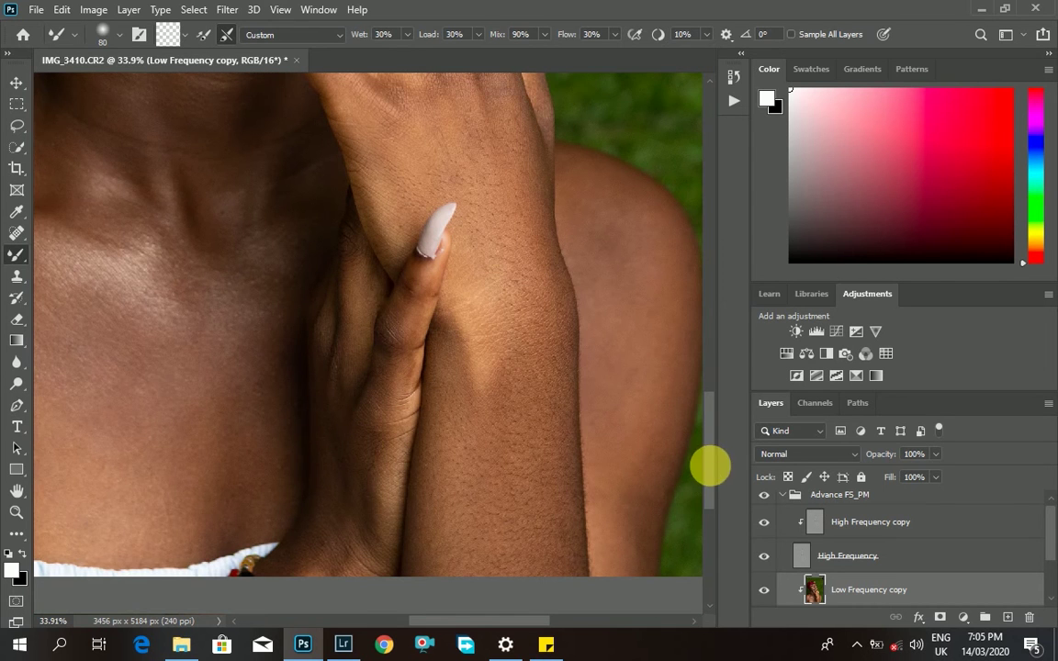
Smooth the tones of the lower hand, wrist and forearm with the Mixer Brush at sizes 80 to 100.
scroll(699, 482, down, 1)
scroll(698, 481, up, 6)
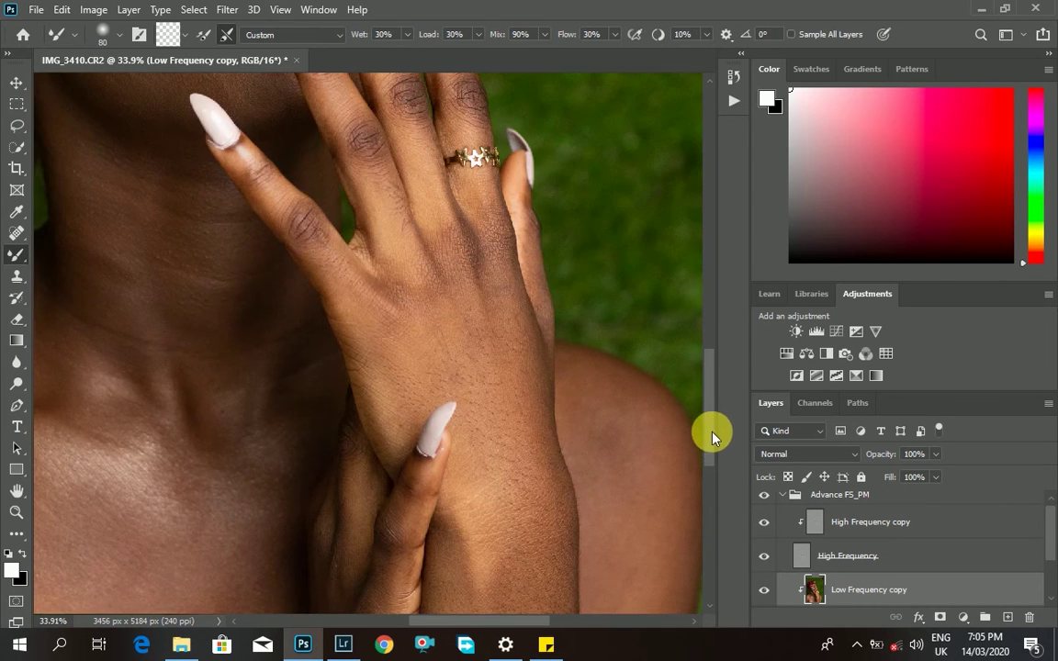
scroll(708, 434, down, 8)
scroll(714, 501, up, 5)
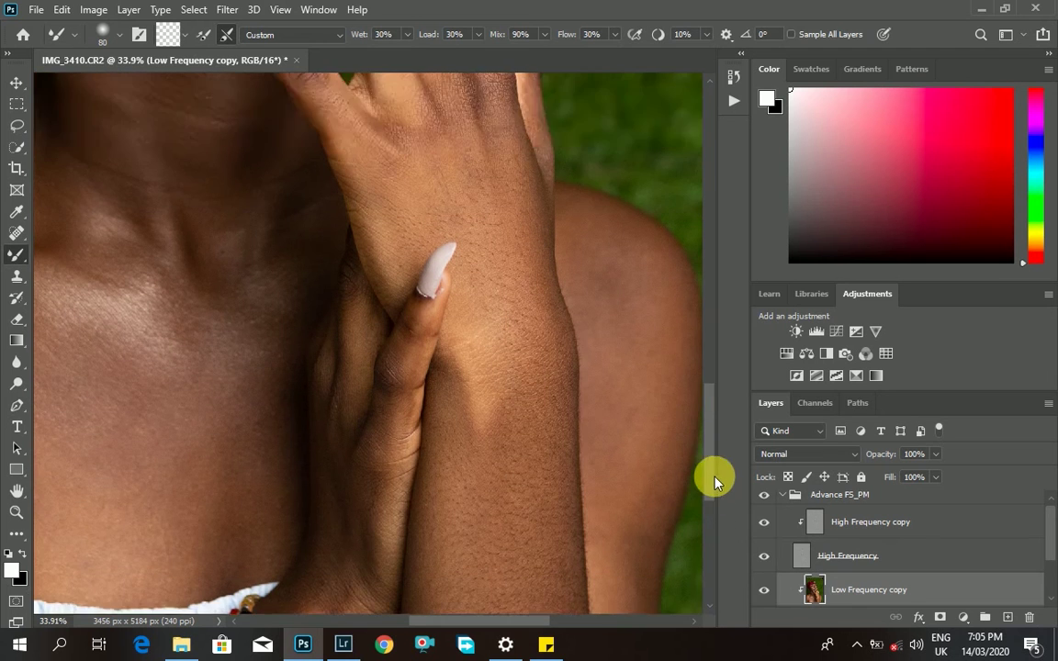
scroll(680, 460, down, 3)
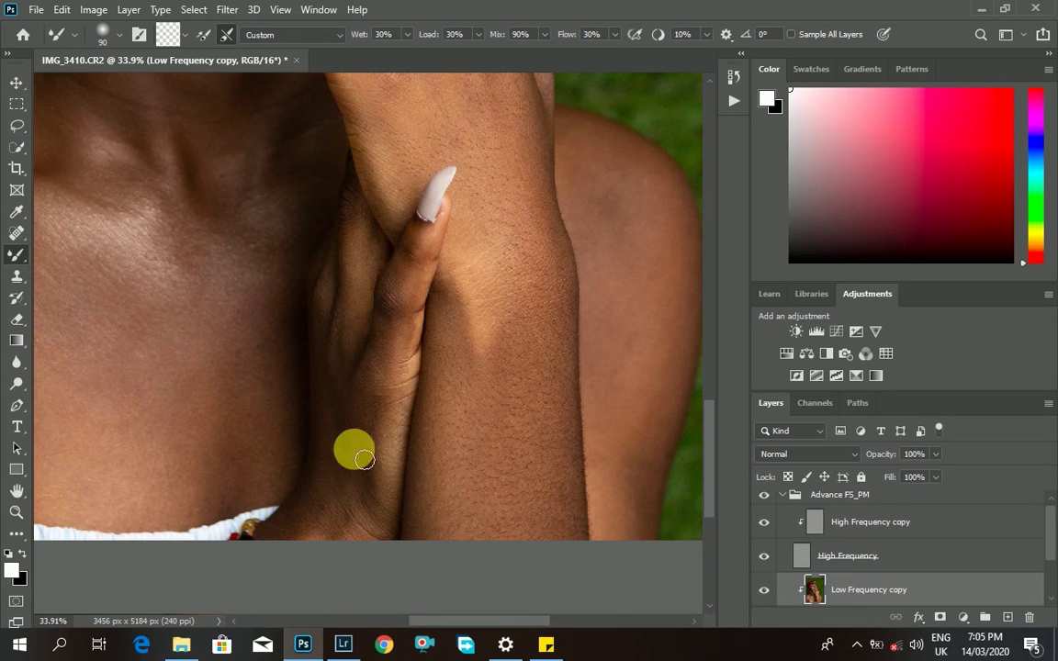
key(bracketright)
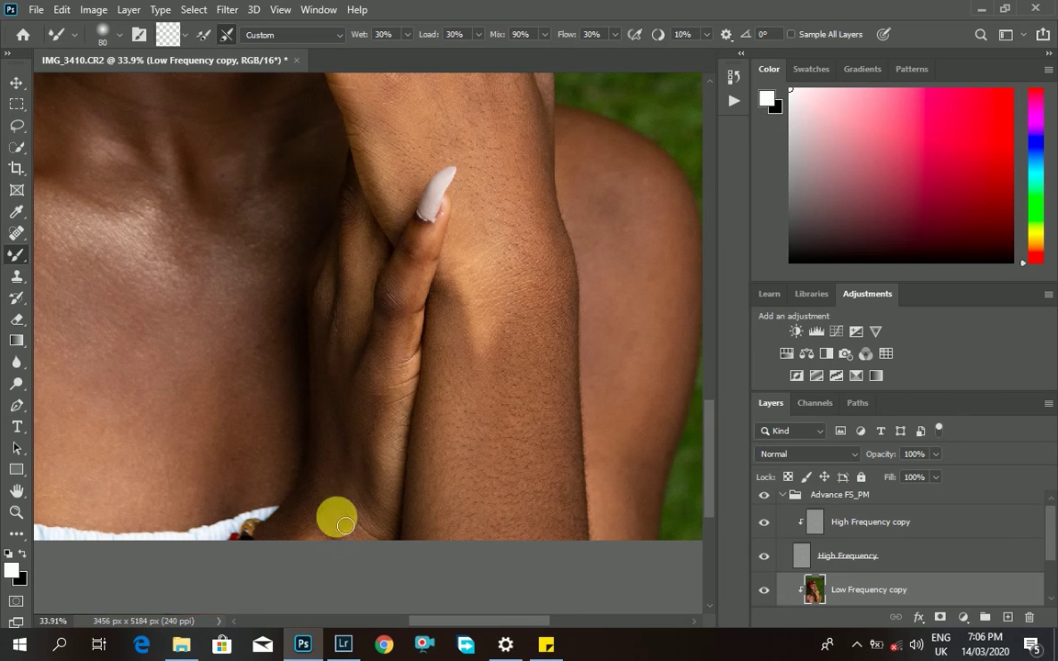
scroll(313, 496, down, 1)
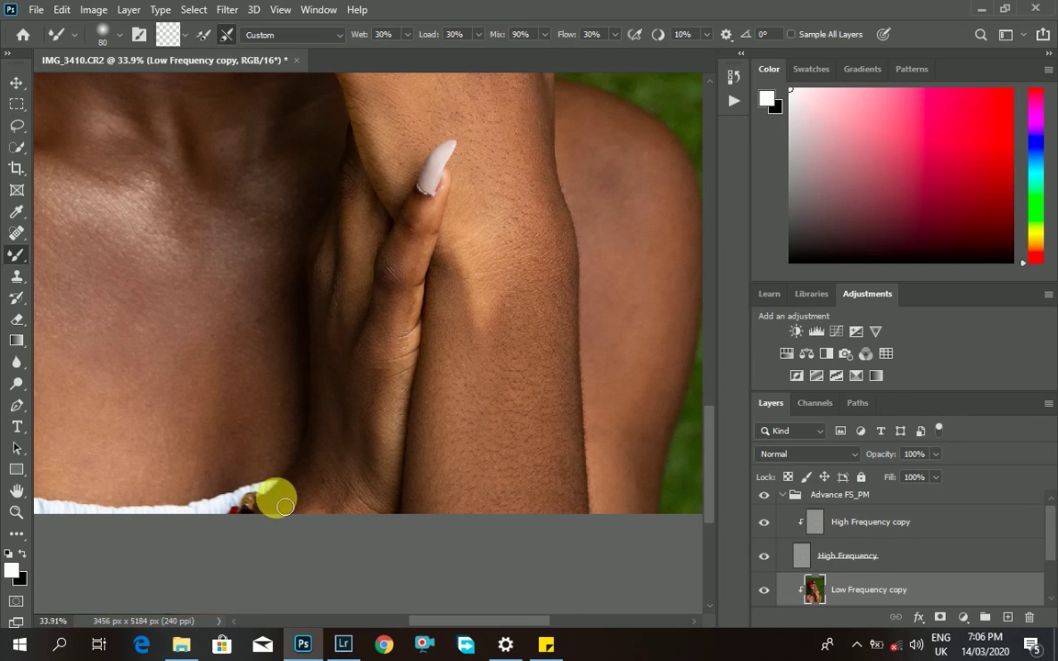
scroll(514, 294, down, 3)
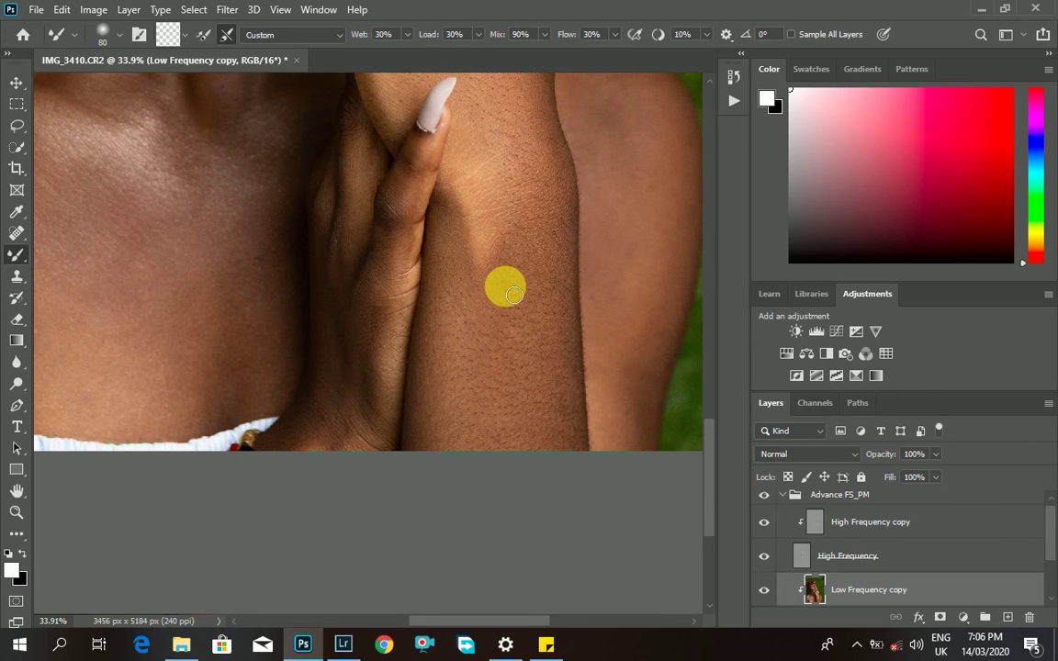
key(bracketleft)
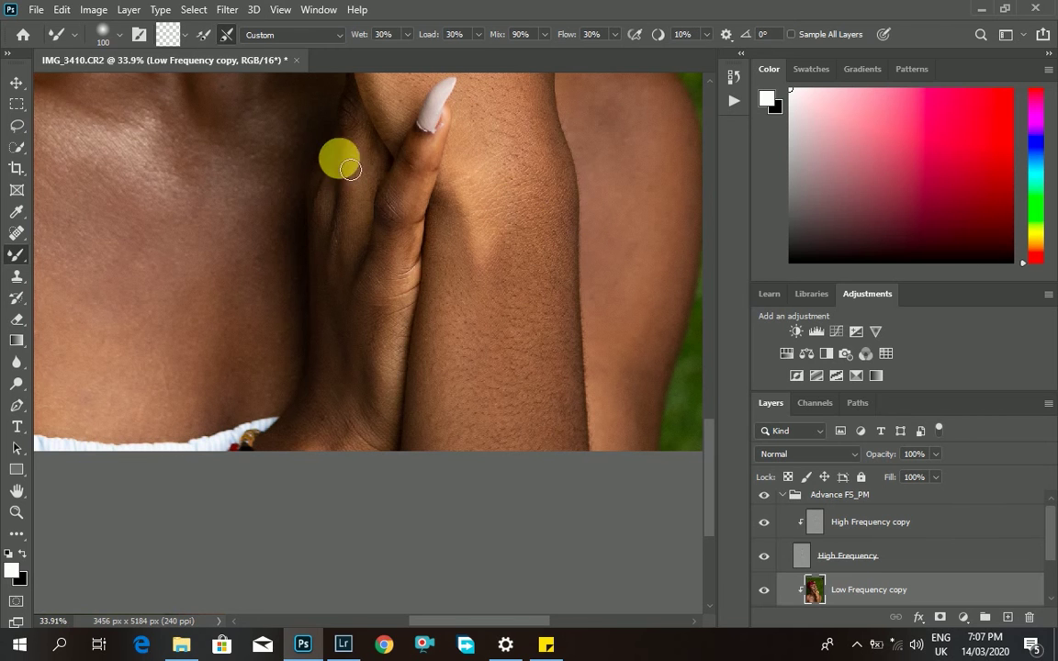
Blend the skin tones of the neck and collarbone with the Mixer Brush at size 100 and larger.
scroll(678, 428, left, 3)
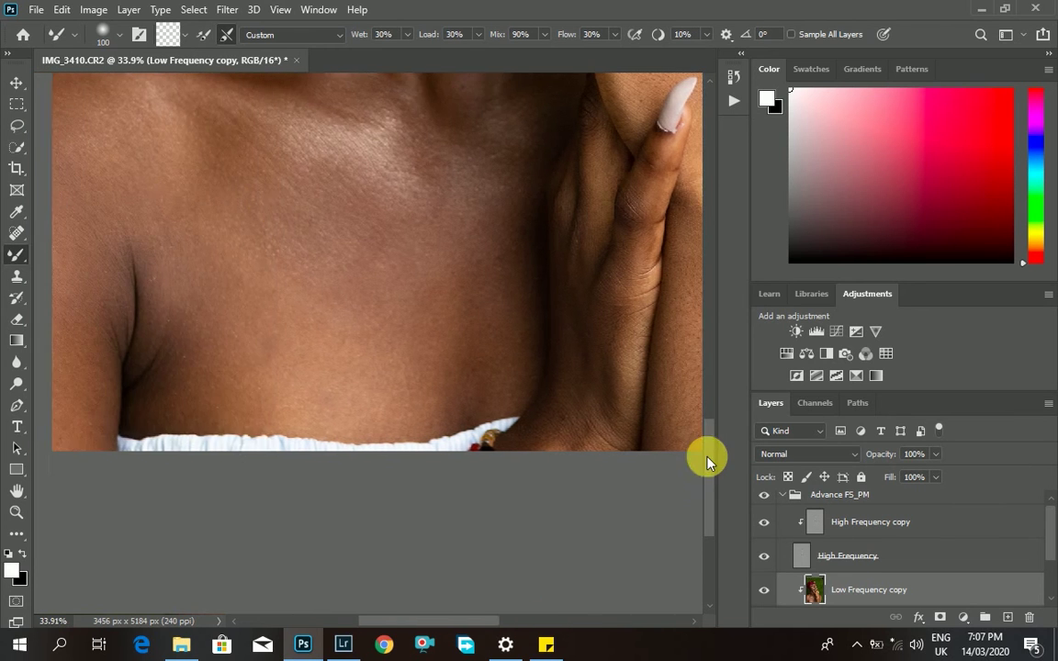
scroll(397, 319, up, 10)
scroll(340, 292, down, 5)
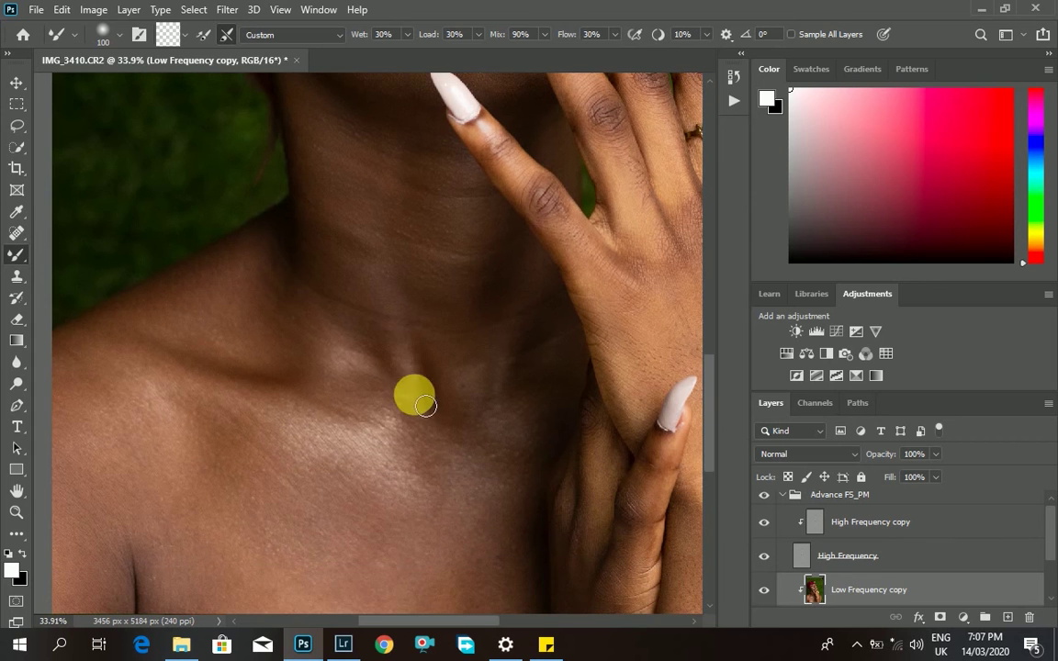
key(bracketright)
key(bracketright)
key(bracketright)
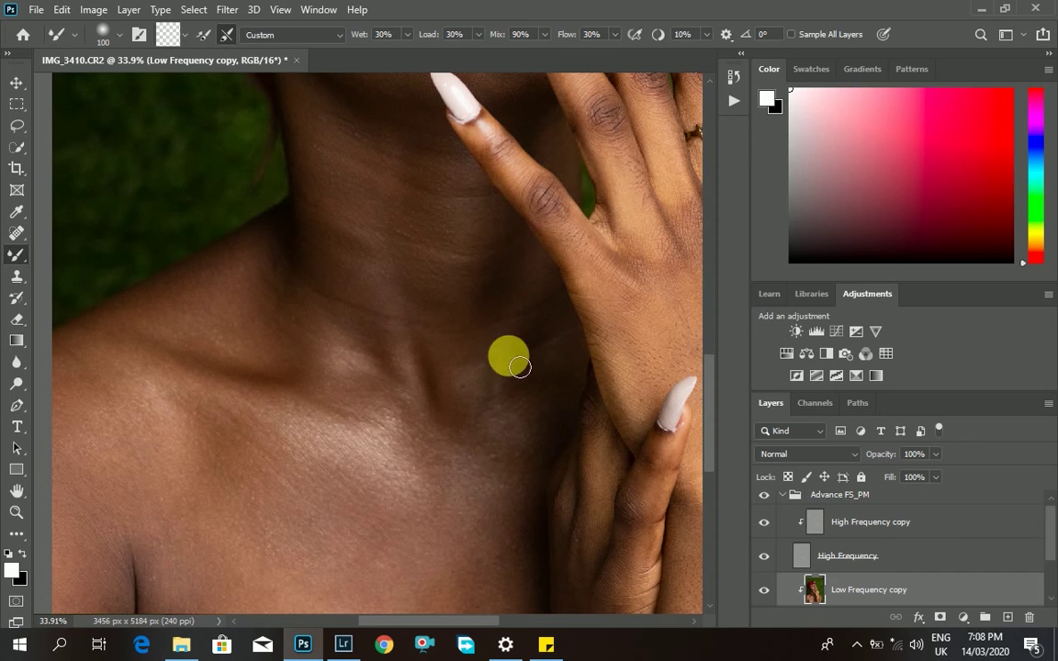
Smooth the upper chest and shoulder with the Mixer Brush at size 175 and larger.
scroll(704, 479, down, 3)
scroll(420, 619, left, 3)
scroll(421, 619, right, 1)
key(bracketright)
key(bracketright)
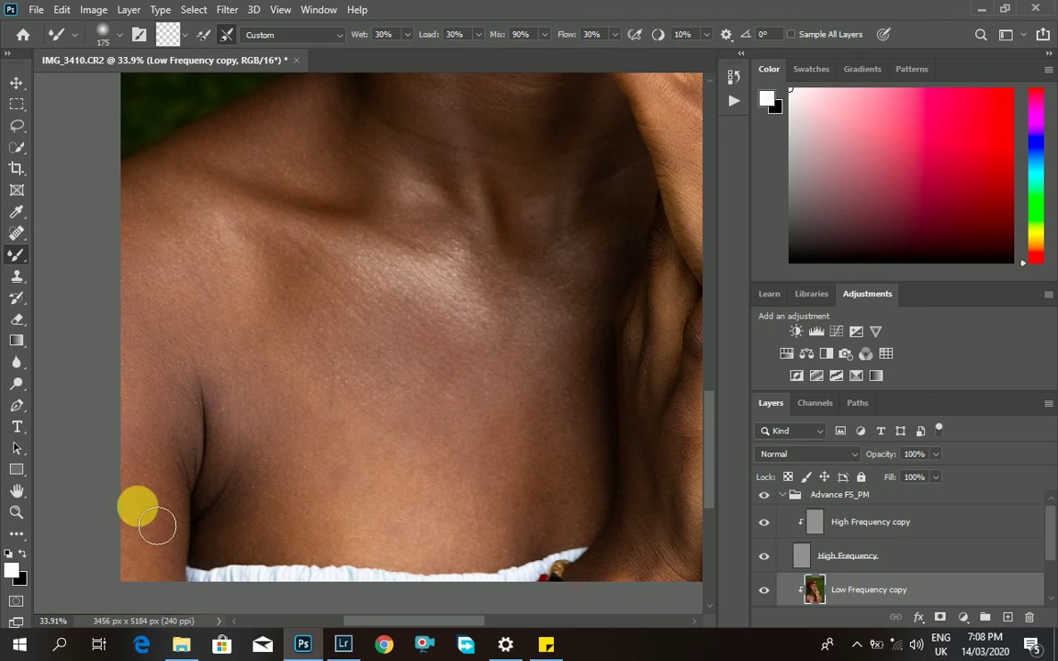
mouse_move(537, 377)
mouse_down()
mouse_move(498, 336)
mouse_move(474, 353)
mouse_move(318, 342)
mouse_move(423, 482)
mouse_move(356, 484)
mouse_move(473, 456)
mouse_move(317, 425)
mouse_move(345, 446)
mouse_move(233, 392)
mouse_move(525, 448)
mouse_move(603, 519)
mouse_move(536, 512)
mouse_move(498, 490)
mouse_move(473, 430)
mouse_move(624, 385)
mouse_move(321, 330)
mouse_move(449, 433)
mouse_move(289, 394)
mouse_move(308, 492)
mouse_move(442, 476)
mouse_move(586, 523)
mouse_move(563, 497)
mouse_move(294, 376)
mouse_move(381, 528)
mouse_move(283, 399)
mouse_move(287, 504)
mouse_move(327, 465)
mouse_move(534, 424)
mouse_move(642, 478)
mouse_move(726, 481)
mouse_move(699, 497)
mouse_move(660, 434)
mouse_move(669, 484)
mouse_move(602, 428)
mouse_move(557, 464)
mouse_move(185, 322)
mouse_move(181, 355)
mouse_move(237, 293)
mouse_up()
key(bracketright)
key(bracketright)
Blend the lower chest and the hand supporting the forearm, reducing the Mixer Brush to size 80 for the hand.
scroll(427, 492, down, 3)
key(bracketleft)
key(bracketleft)
key(bracketleft)
drag(220, 494, 389, 431)
drag(708, 470, 610, 521)
drag(462, 624, 514, 625)
mouse_move(500, 373)
mouse_down()
mouse_move(508, 296)
mouse_move(520, 329)
mouse_move(498, 251)
mouse_move(519, 353)
mouse_move(572, 291)
mouse_move(526, 429)
mouse_move(526, 465)
mouse_move(540, 461)
mouse_move(534, 590)
mouse_move(572, 401)
mouse_move(577, 292)
mouse_move(511, 286)
mouse_move(452, 597)
mouse_up()
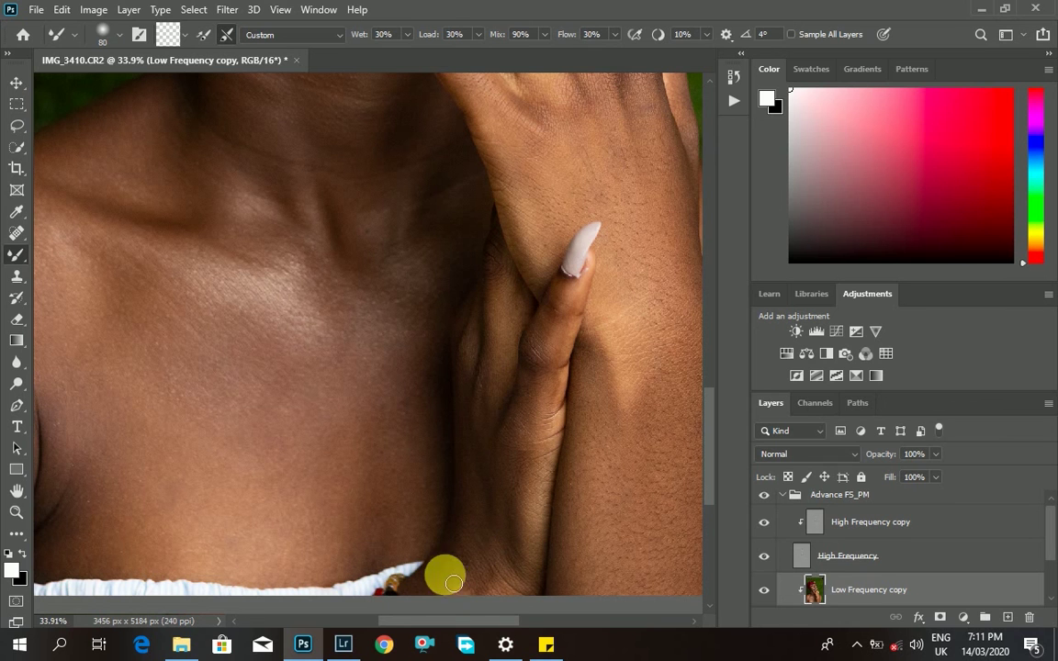
Even out the remaining uneven tones in the middle of the chest with an enlarged Mixer Brush.
scroll(526, 447, down, 1)
scroll(294, 228, up, 3)
key(bracketright)
key(bracketright)
key(bracketright)
mouse_move(248, 378)
mouse_down()
mouse_move(283, 421)
mouse_move(200, 387)
mouse_move(340, 429)
mouse_up()
Blend the skin tones around the mouth, the raised fingers and the shoulder behind the forearm with the Mixer Brush at size 60.
drag(709, 504, 708, 373)
key(bracketleft)
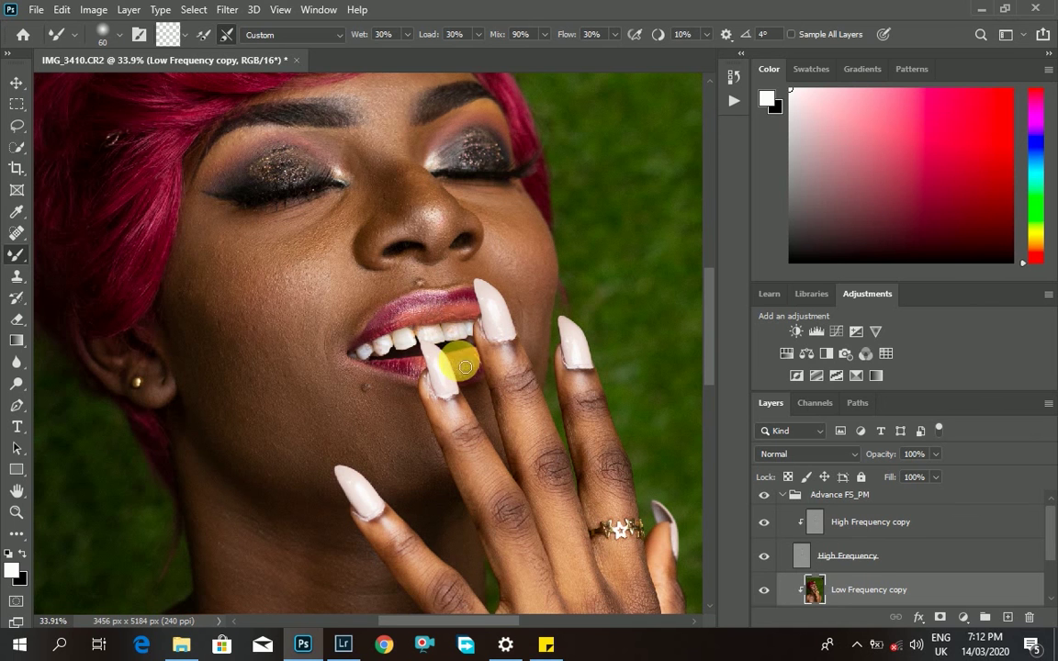
drag(707, 340, 542, 625)
scroll(709, 477, down, 5)
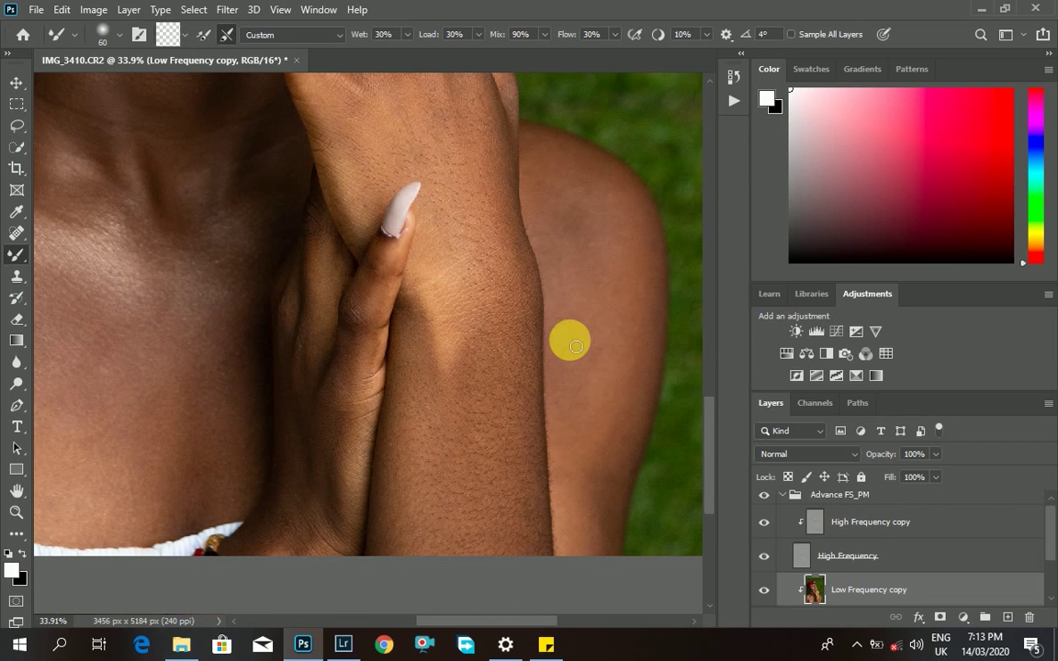
Smooth the forearm and the middle of the chest with the Mixer Brush, enlarging it to size 100 for the chest.
mouse_move(528, 621)
mouse_down()
mouse_move(496, 621)
mouse_move(546, 621)
mouse_up()
scroll(707, 519, down, 2)
drag(708, 519, 711, 465)
drag(535, 620, 489, 619)
drag(709, 457, 708, 475)
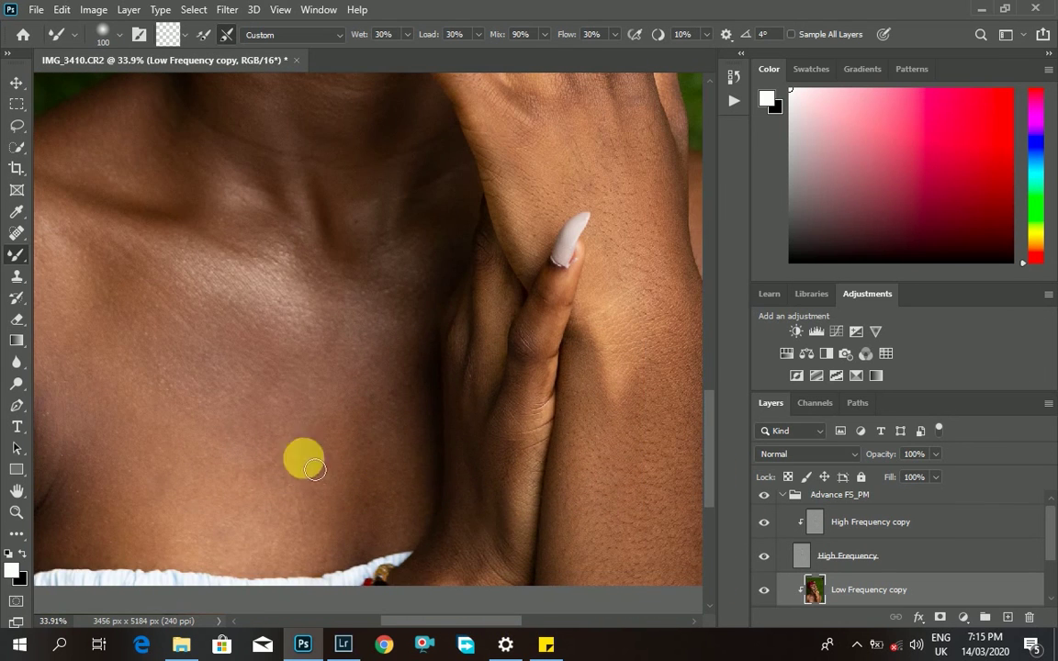
Touch up the tones around the eyes and nose with the Mixer Brush reduced to size 60.
drag(708, 445, 707, 345)
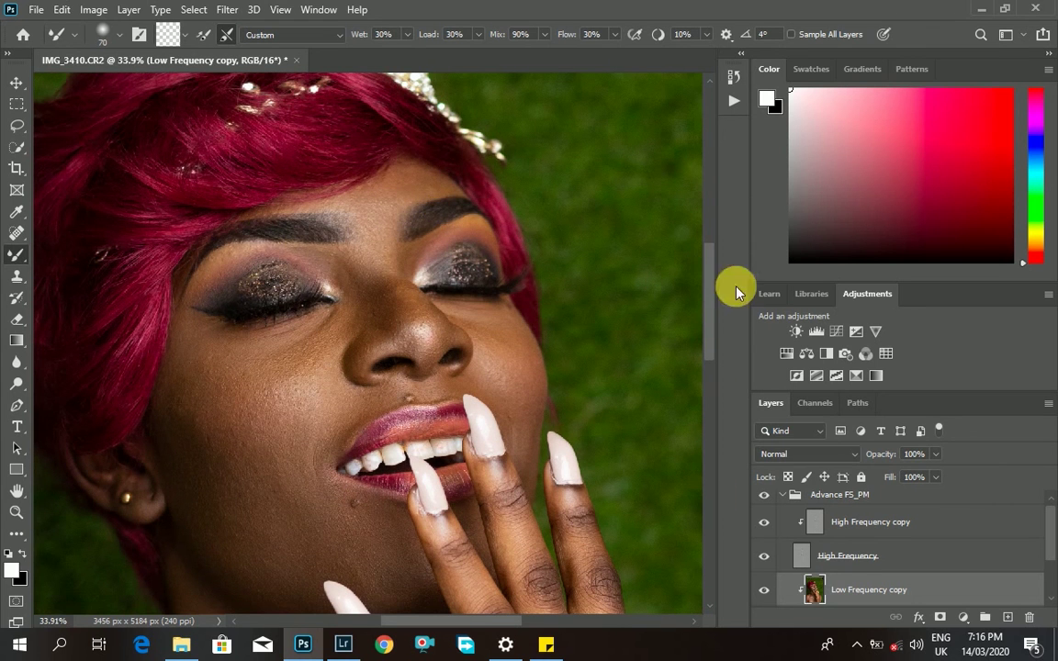
key(bracketleft)
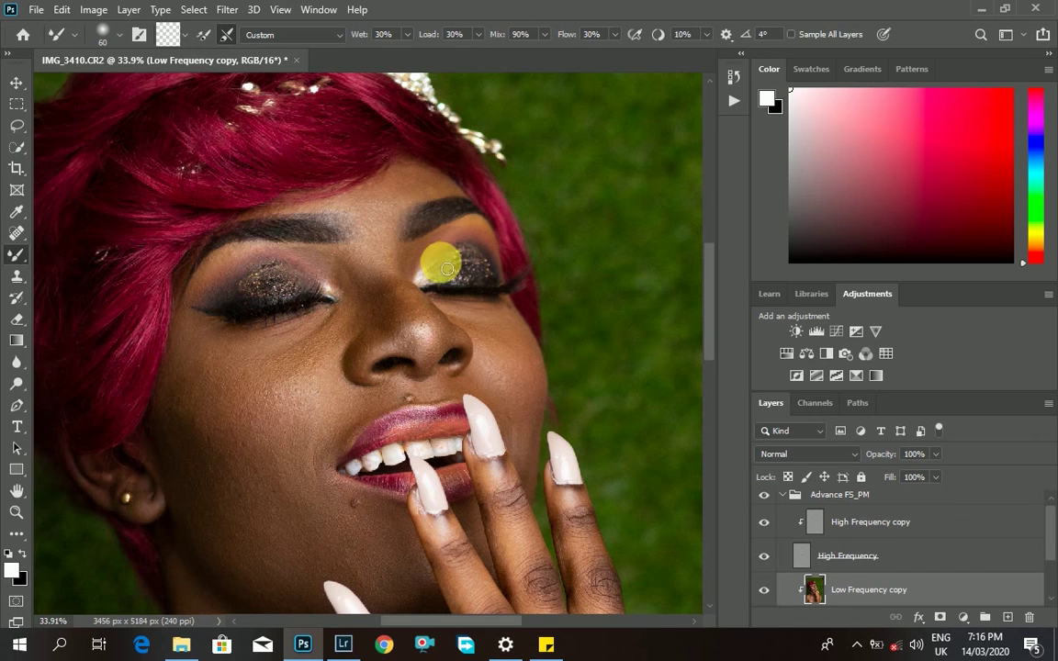
Even out the forearm, wrist and upper chest tones with the Mixer Brush at size 125.
drag(708, 319, 704, 503)
drag(494, 632, 582, 304)
right_click(634, 432)
click(659, 123)
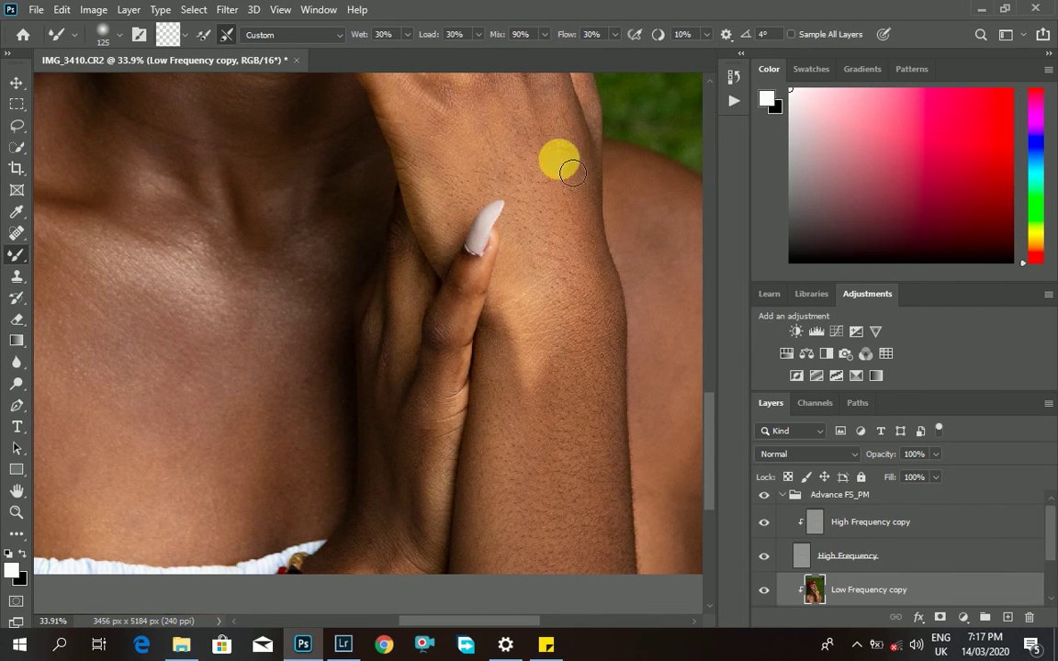
drag(512, 621, 476, 621)
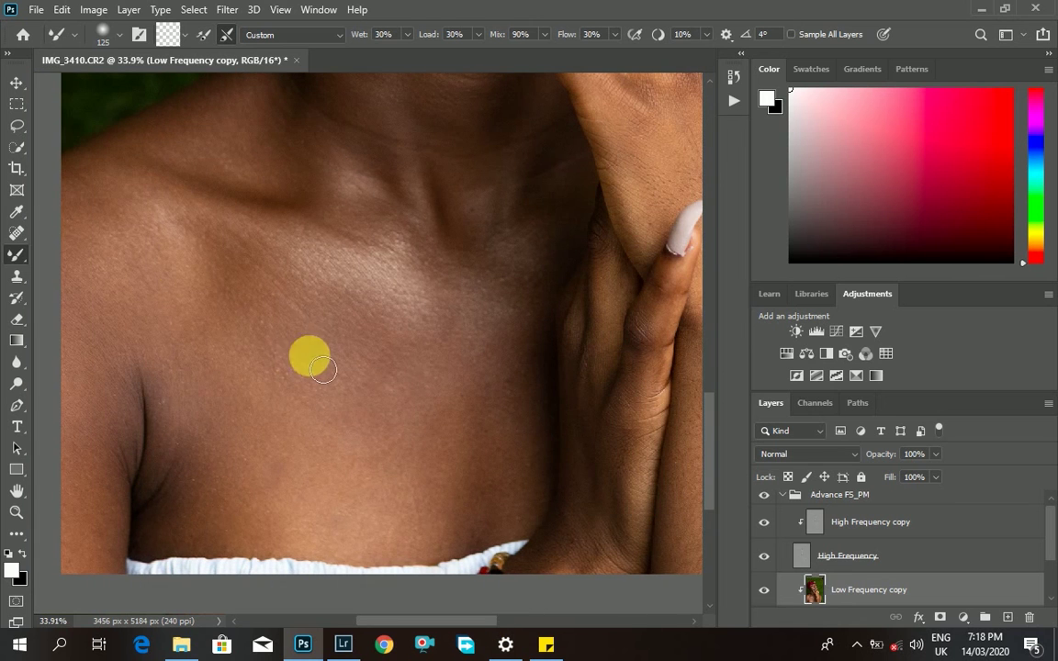
Refine the tones of the jaw, neck and cheeks with the Mixer Brush at size 80.
drag(710, 435, 709, 316)
key(bracketleft)
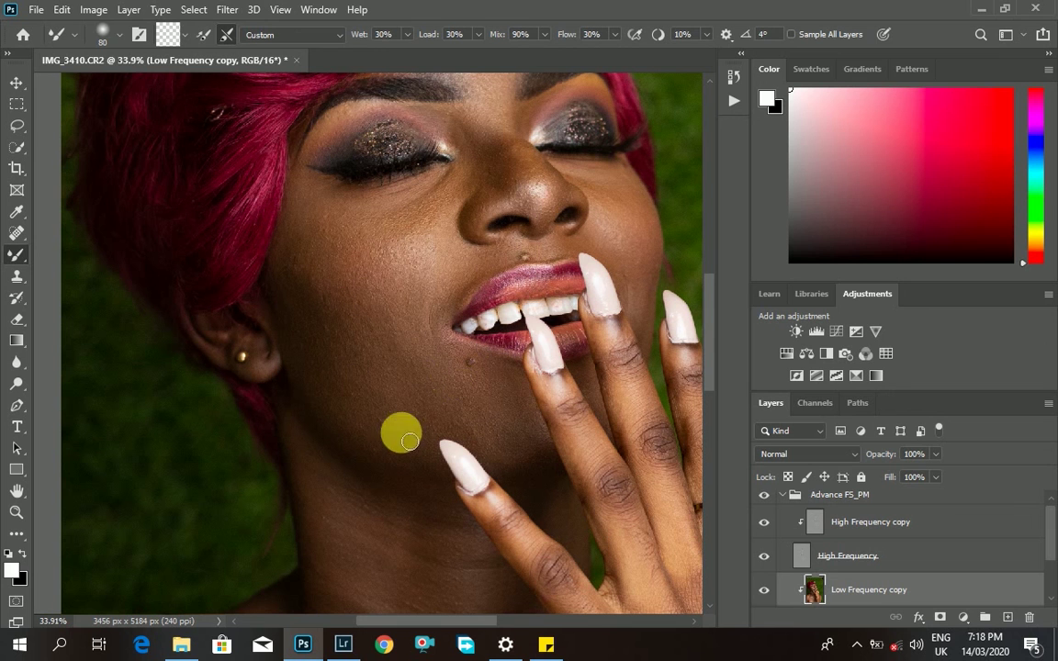
scroll(631, 218, down, 5)
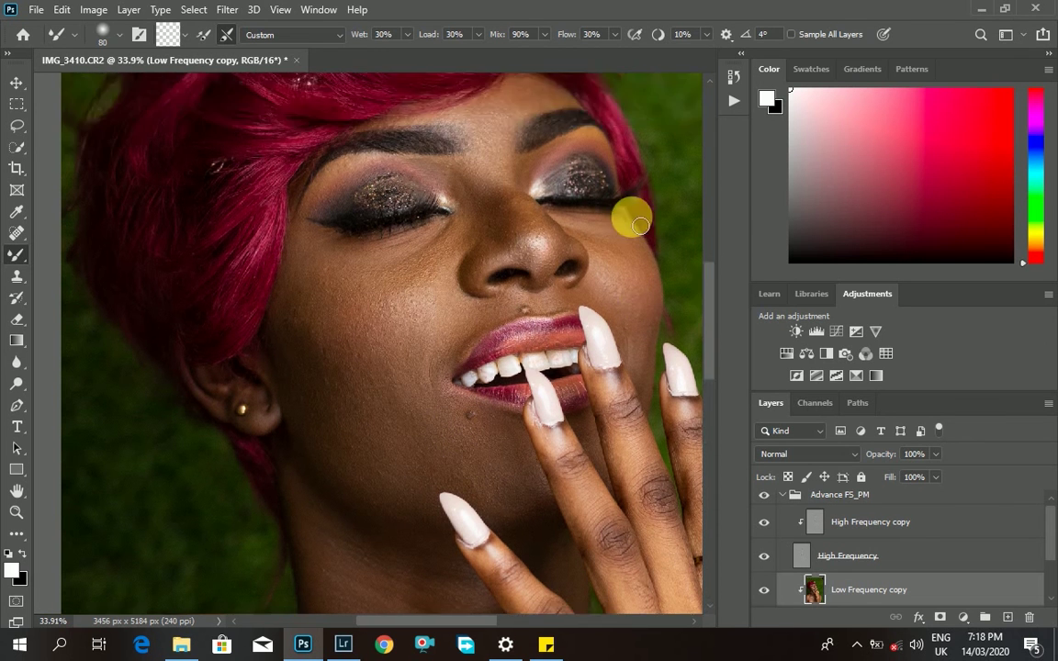
Blend the supporting hand and forearm with the Mixer Brush at size 80 and the raised fingers at size 60.
drag(456, 625, 491, 625)
drag(708, 390, 703, 533)
drag(441, 626, 469, 625)
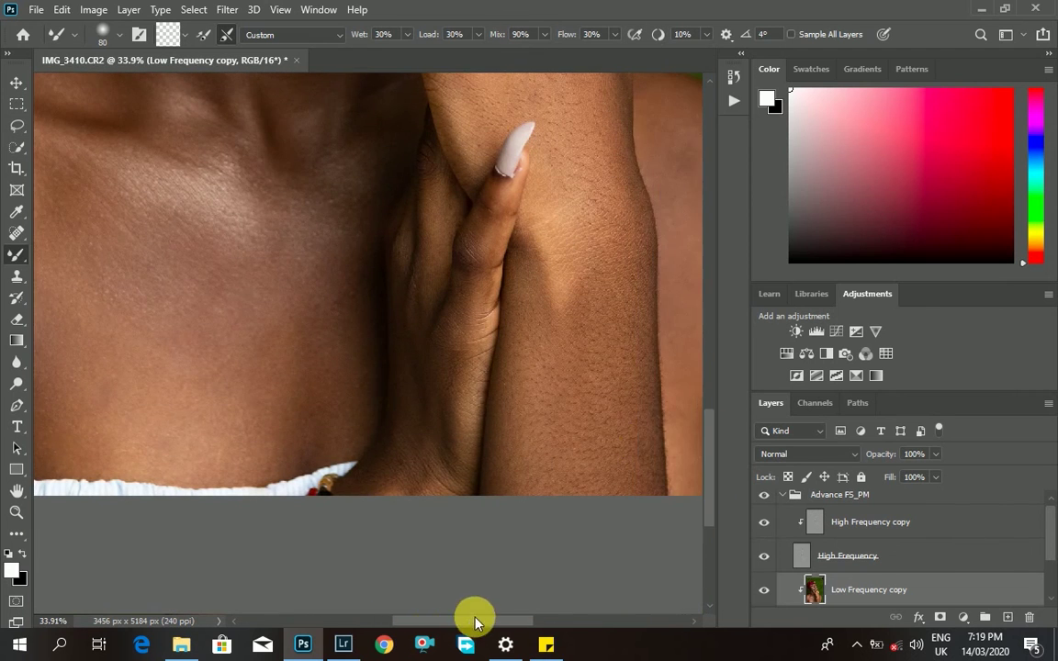
drag(712, 477, 703, 338)
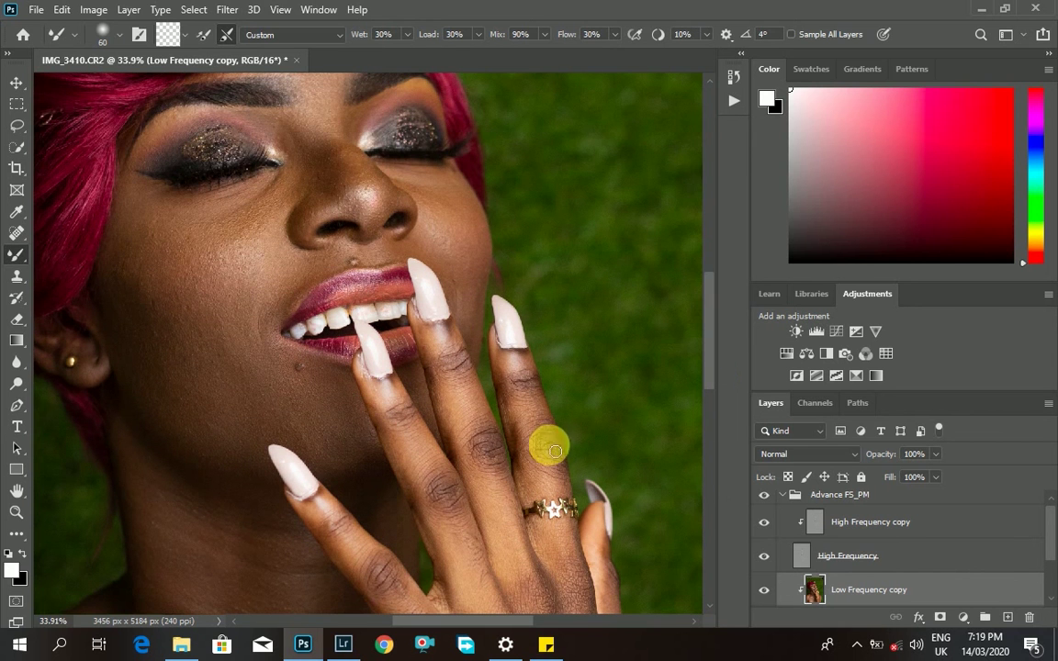
Finish smoothing the arm and chest with the Mixer Brush enlarged to size 100.
mouse_move(715, 362)
mouse_down()
mouse_move(699, 505)
mouse_move(517, 621)
mouse_move(710, 464)
mouse_move(714, 493)
mouse_move(708, 373)
mouse_move(720, 432)
mouse_move(515, 619)
mouse_move(708, 499)
mouse_up()
key(bracketright)
key(bracketright)
key(bracketright)
key(bracketright)
scroll(493, 384, down, 3)
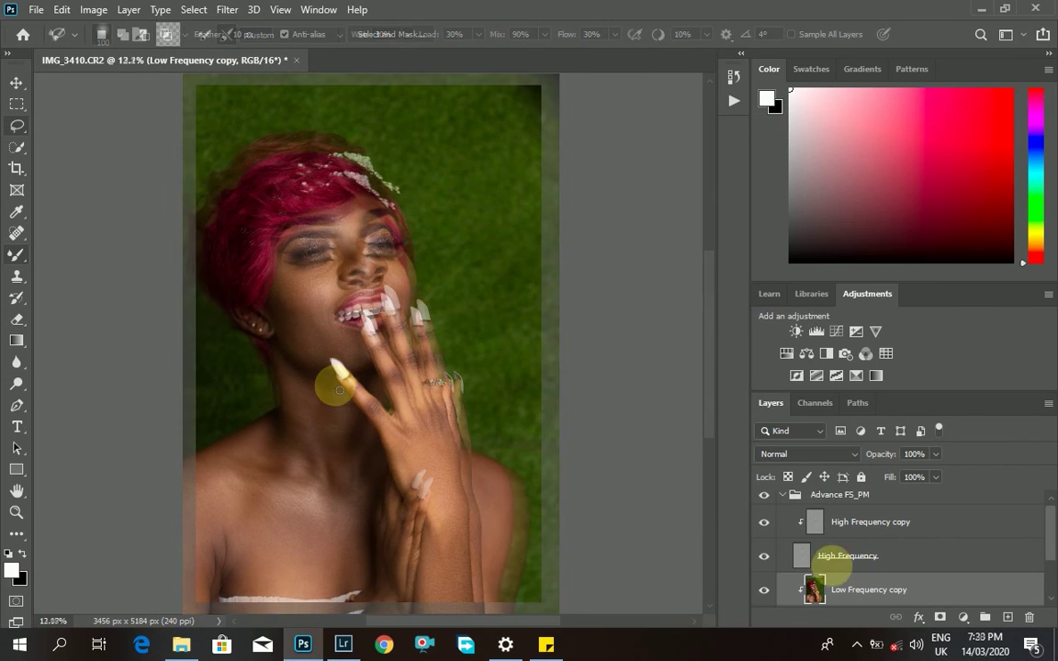
Switch to the Lasso tool, check the retouched skin up close and in full, and collapse the Advance FS_PM group.
key(l)
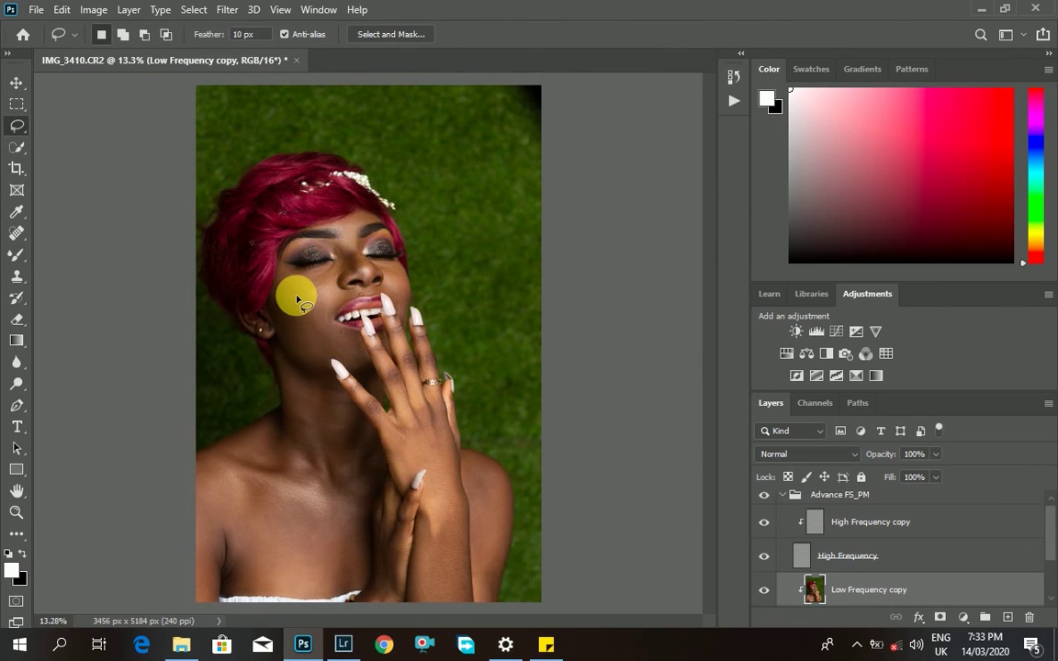
scroll(298, 299, up, 3)
scroll(328, 320, up, 1)
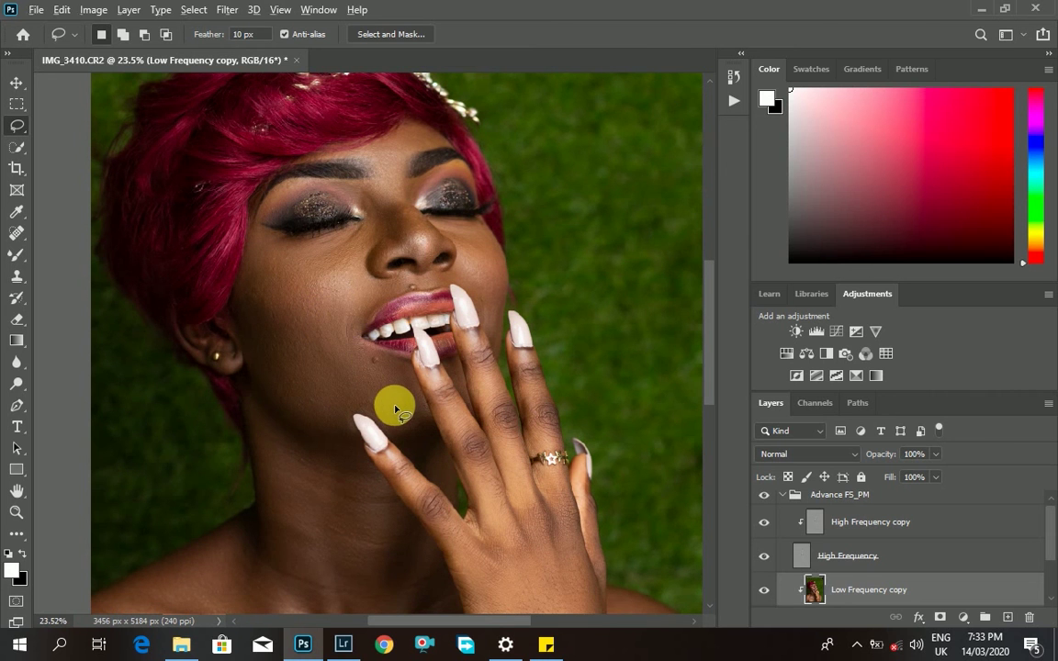
scroll(359, 376, down, 4)
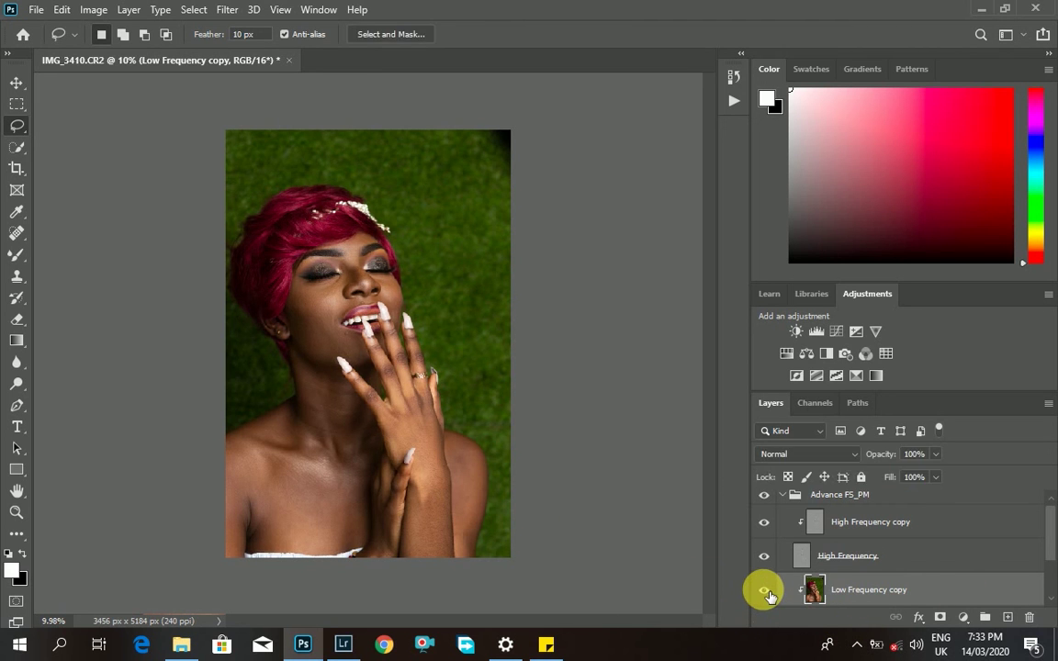
click(786, 501)
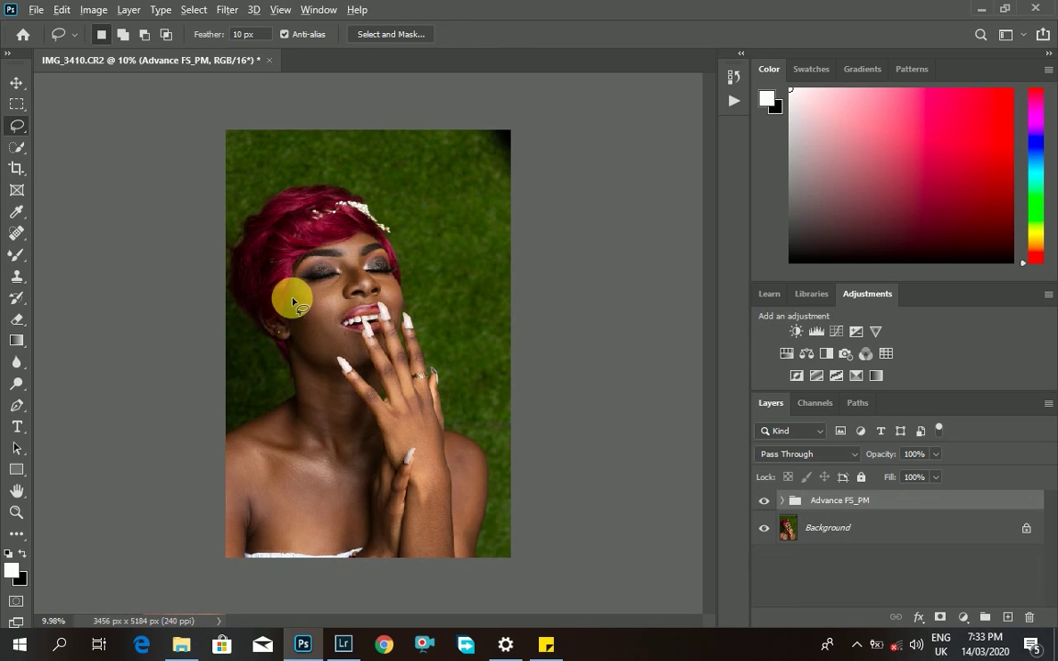
Compare the face before and after retouching by toggling the visibility of the Advance FS_PM group, leaving it shown.
scroll(292, 303, up, 5)
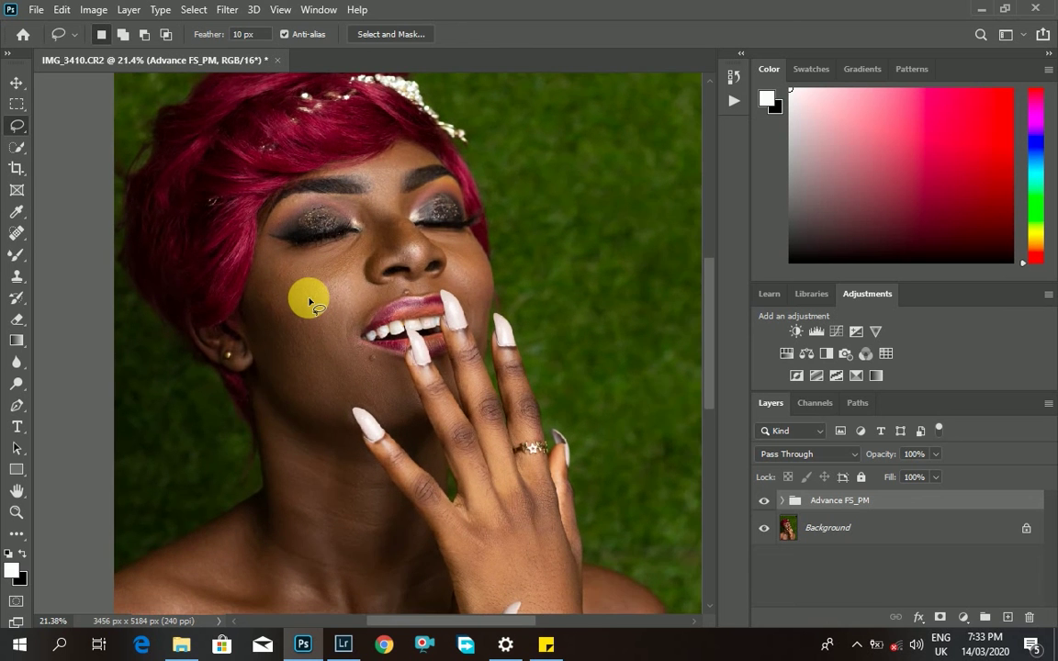
scroll(349, 310, up, 3)
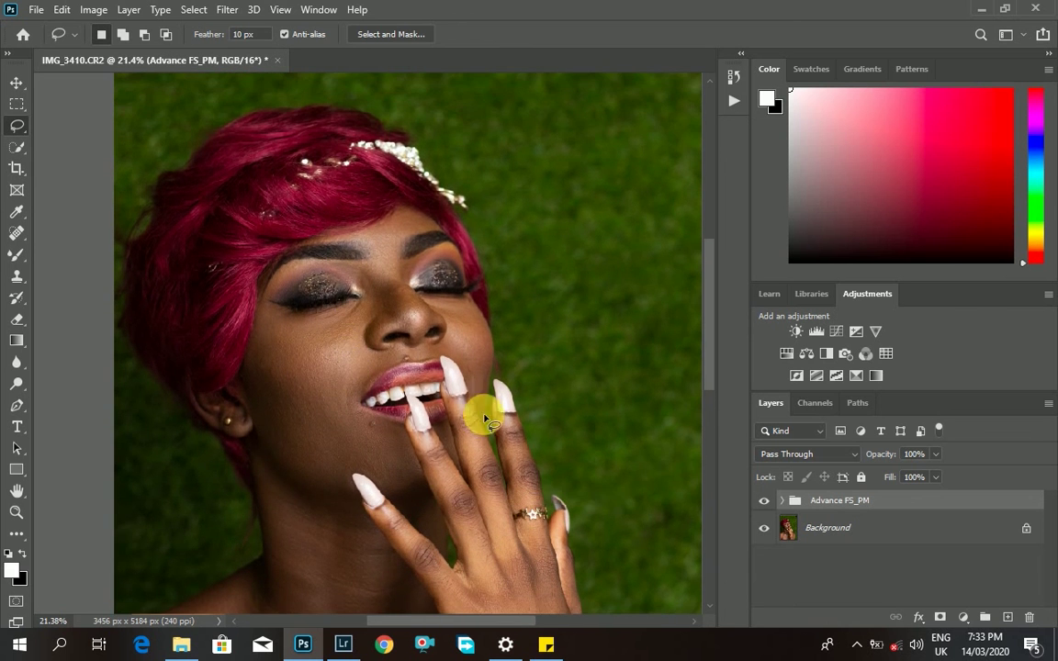
click(768, 503)
click(766, 501)
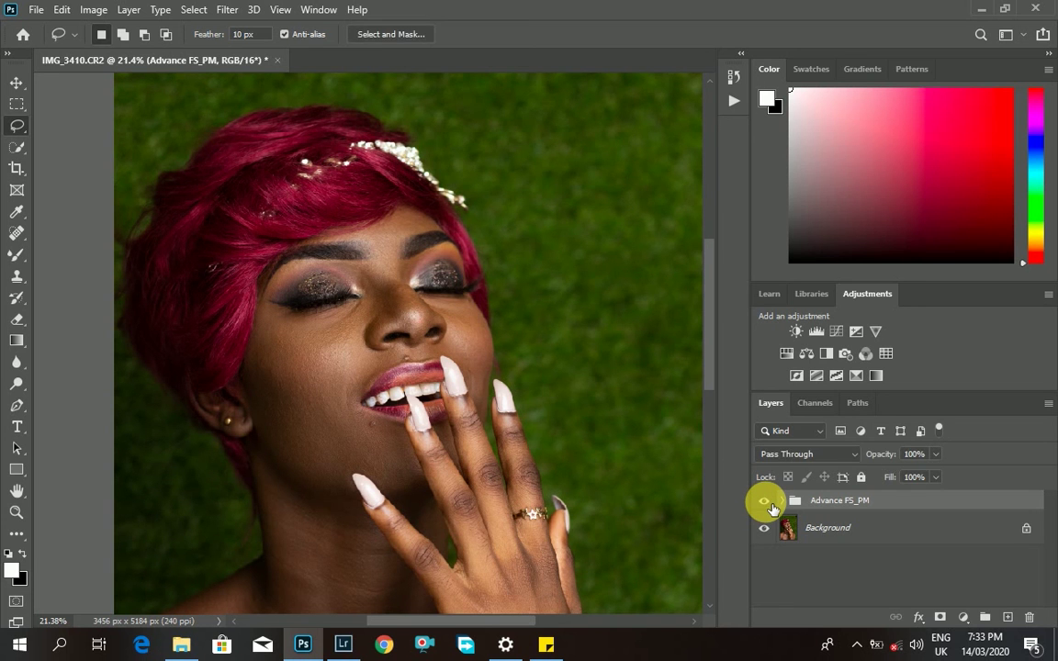
click(765, 502)
click(766, 502)
click(765, 501)
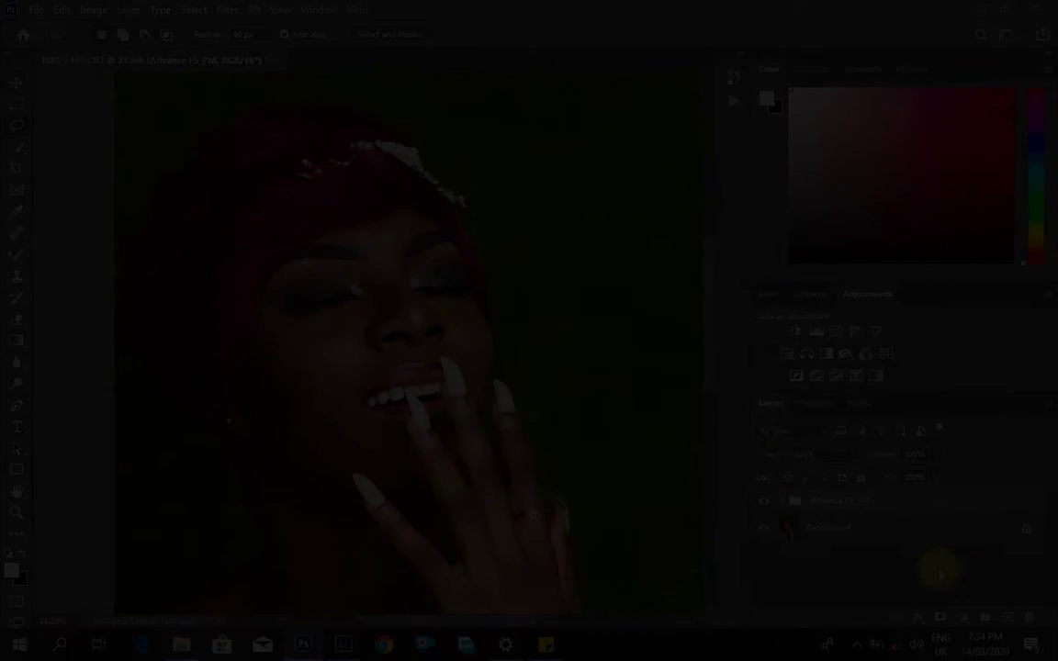